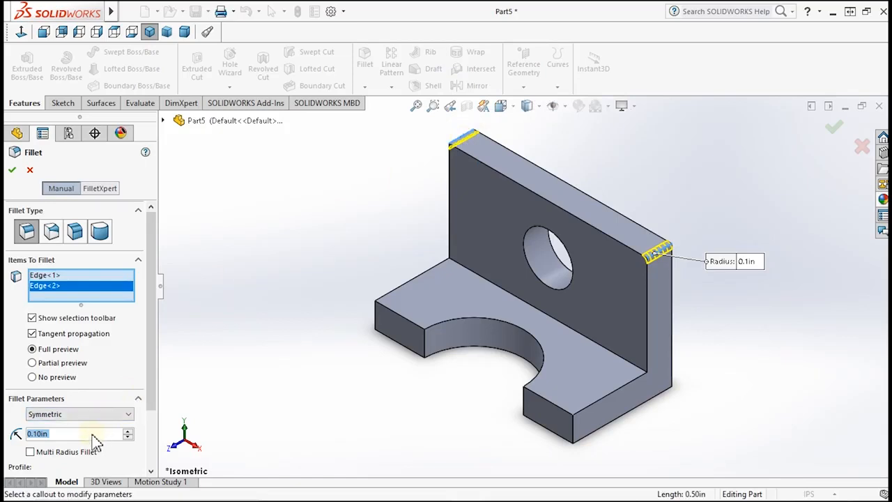
key("Return")
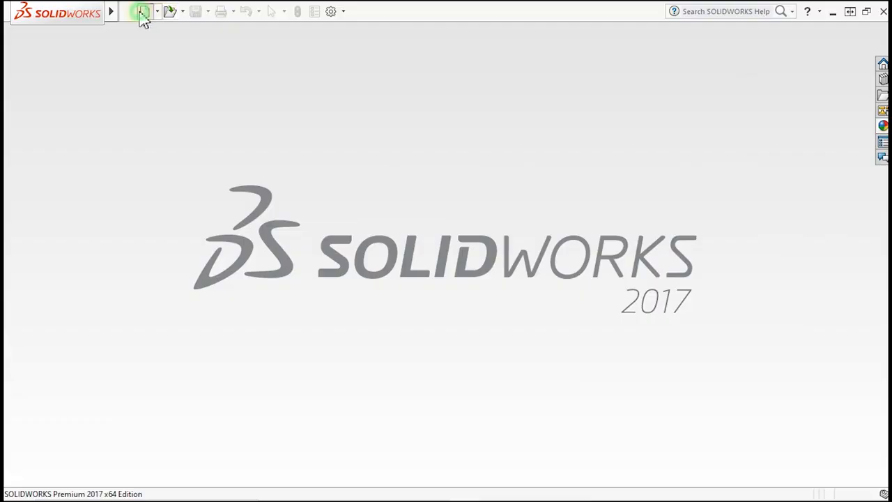
- Create a new part document and set its unit system to IPS (inch, pound, second)
left_click(143, 12)
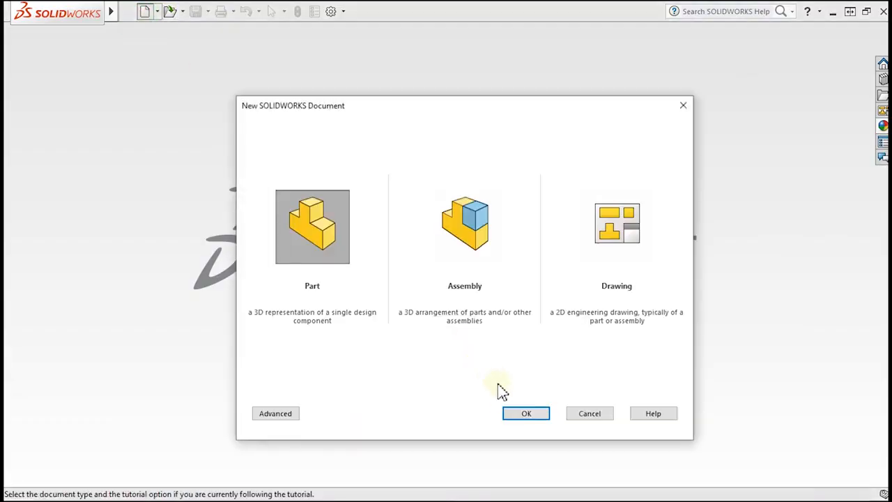
left_click(512, 411)
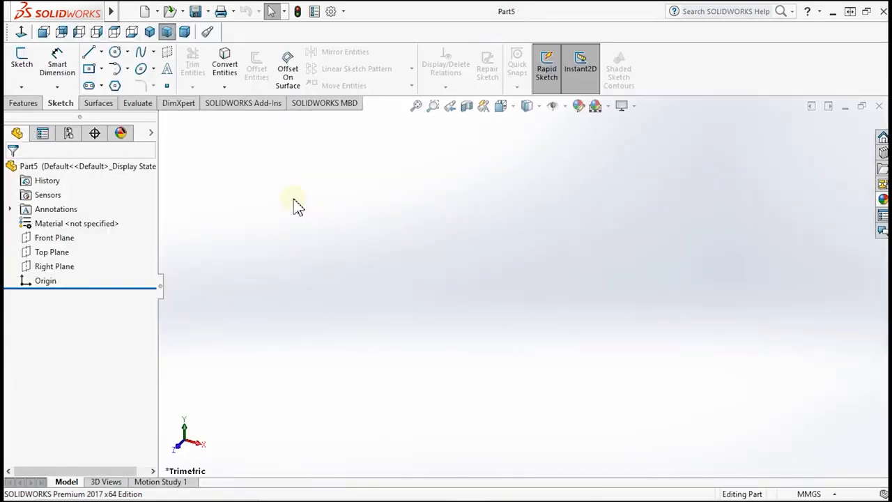
left_click(328, 12)
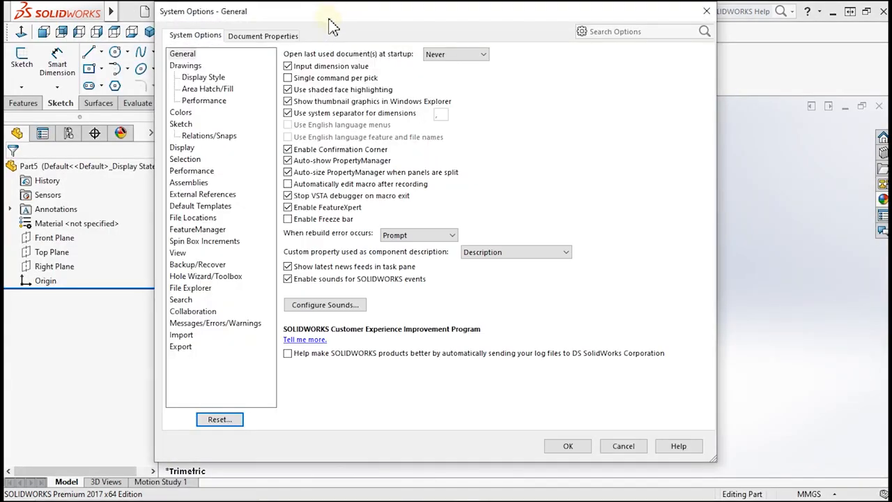
left_click(278, 39)
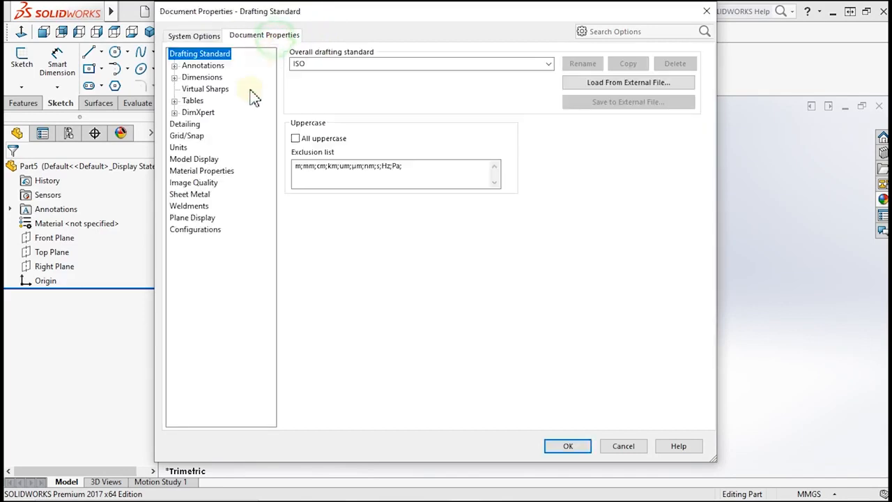
left_click(179, 148)
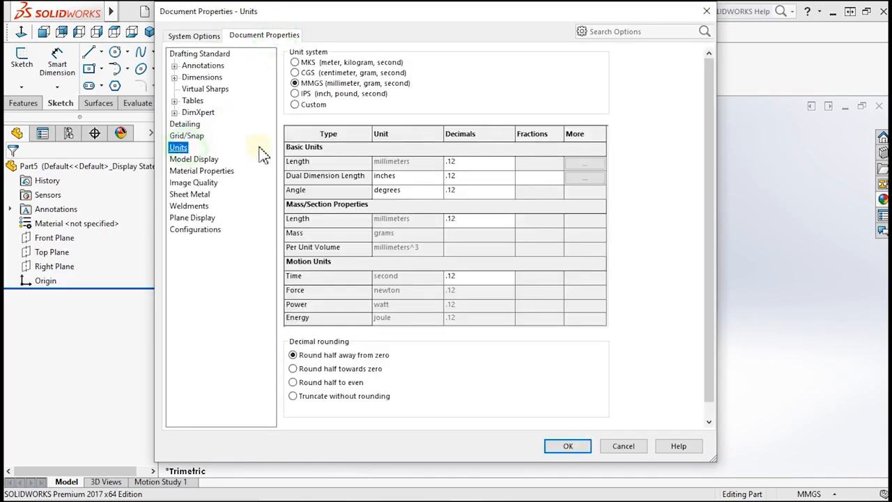
left_click(325, 95)
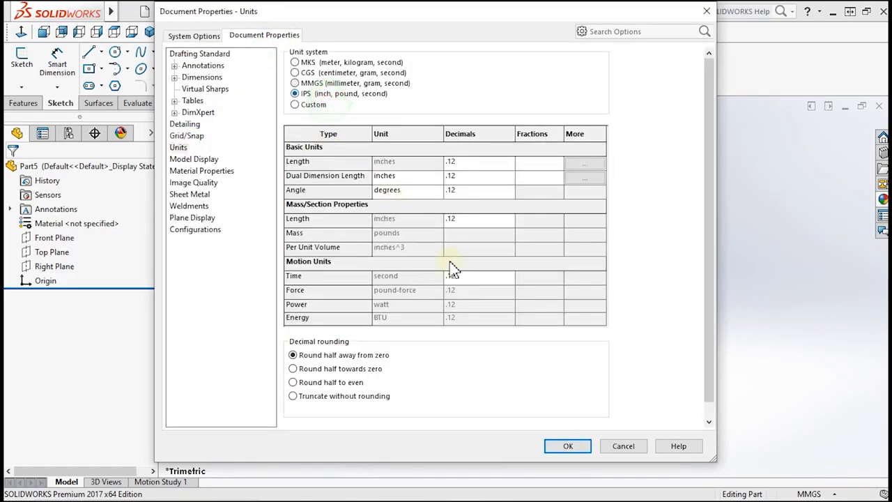
left_click(568, 450)
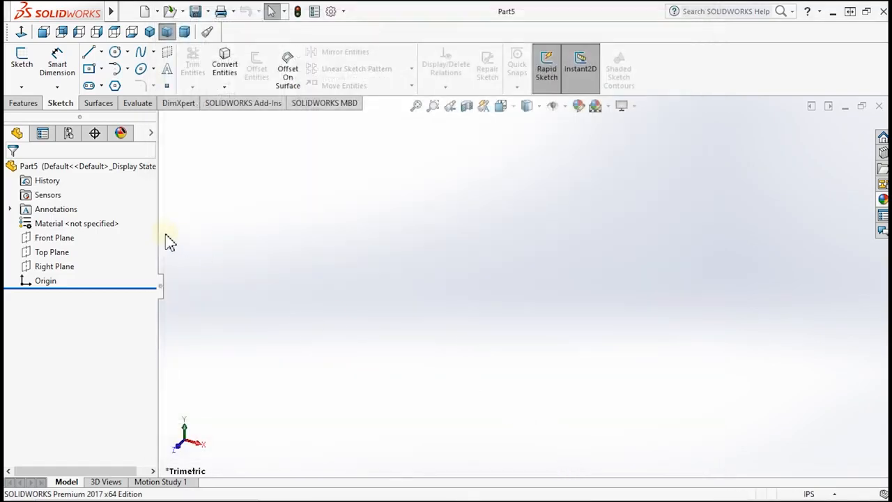
- Sketch a closed L-shaped profile on the Right Plane with its outer corner at the origin, about 2.14 in high and 2.2 in wide
left_click(70, 266)
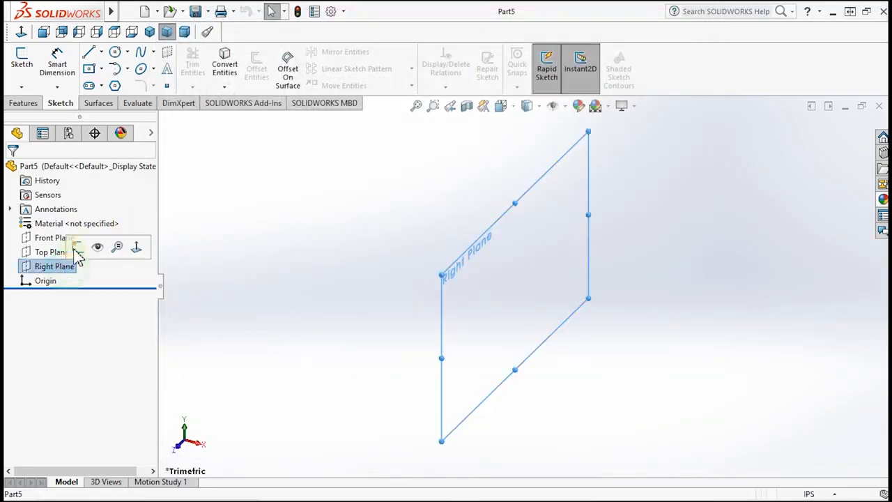
left_click(20, 41)
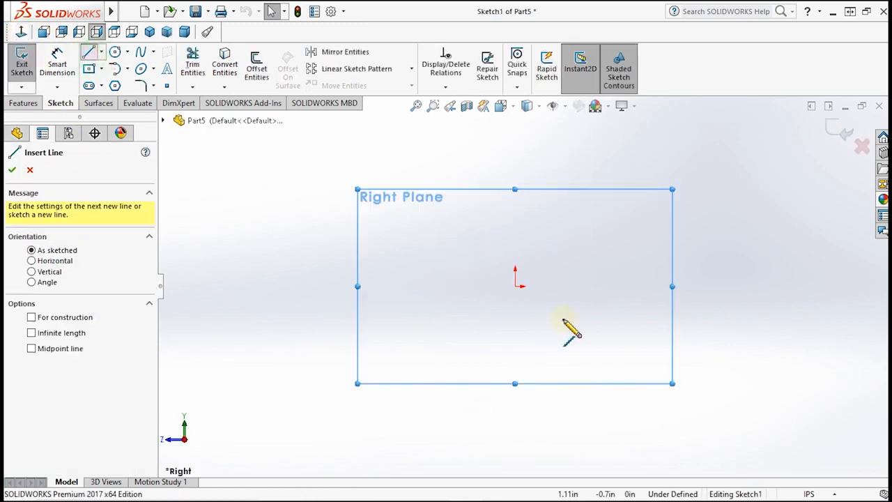
left_click(516, 286)
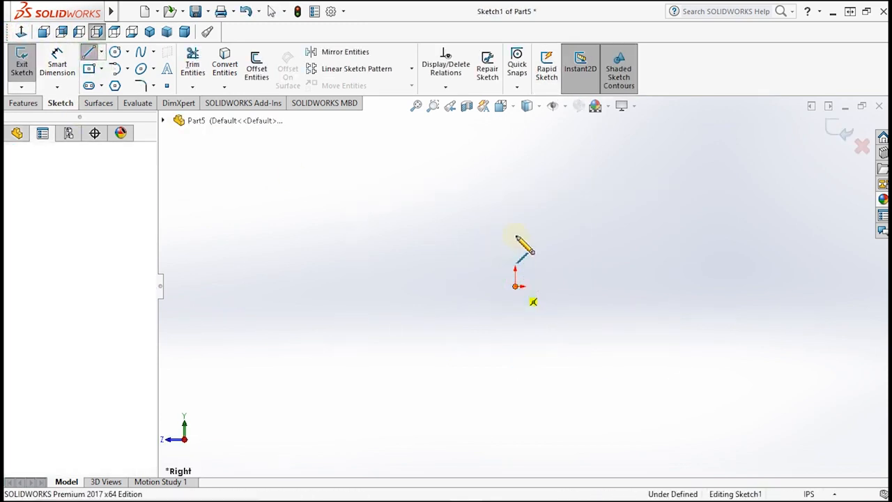
left_click(516, 190)
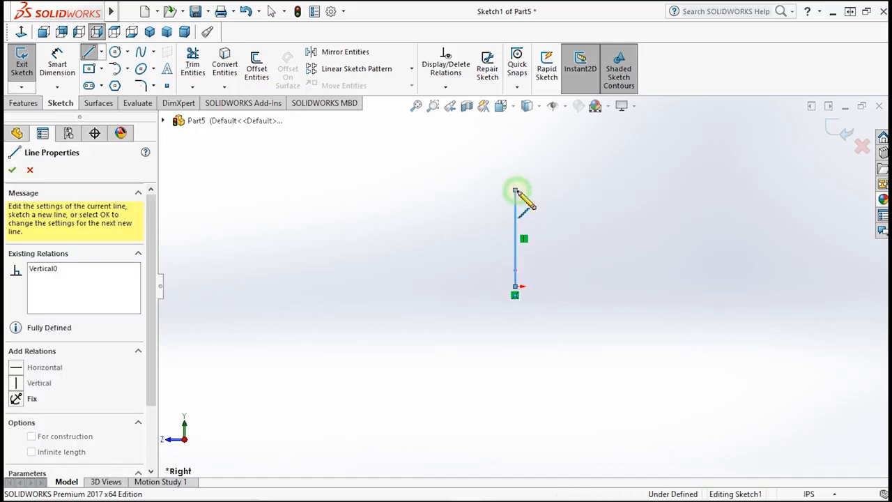
left_click(488, 190)
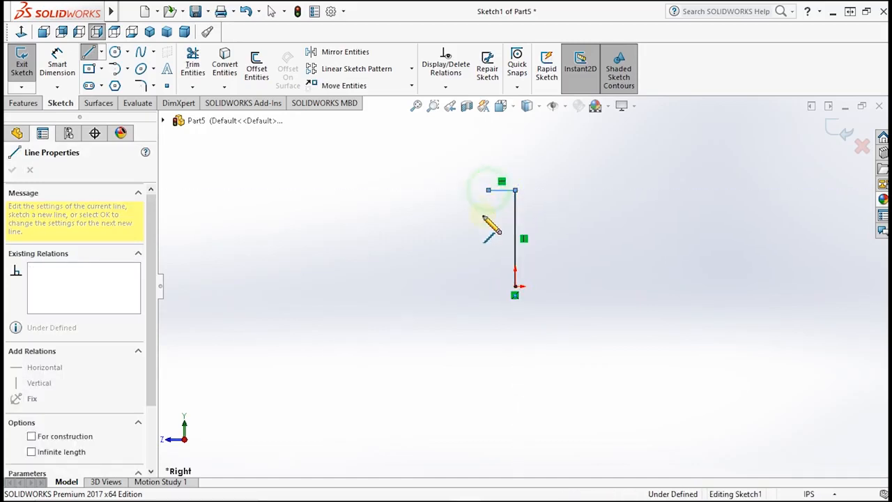
left_click(488, 269)
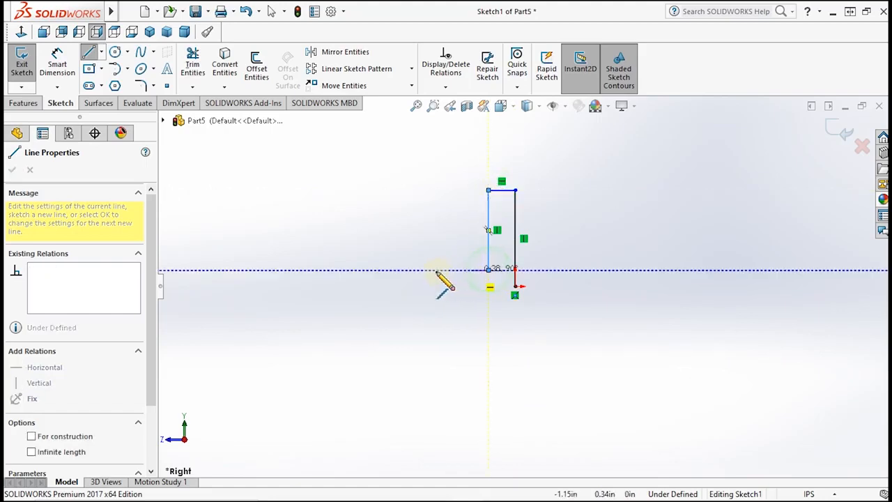
left_click(416, 270)
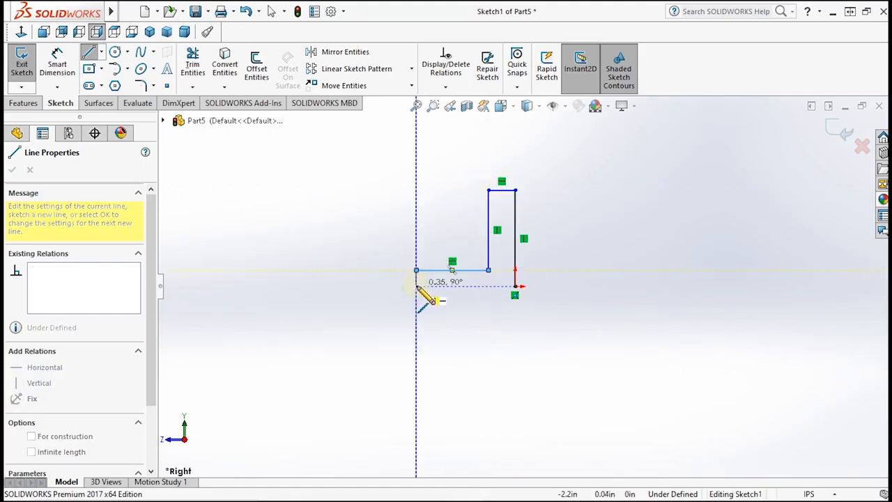
left_click(416, 286)
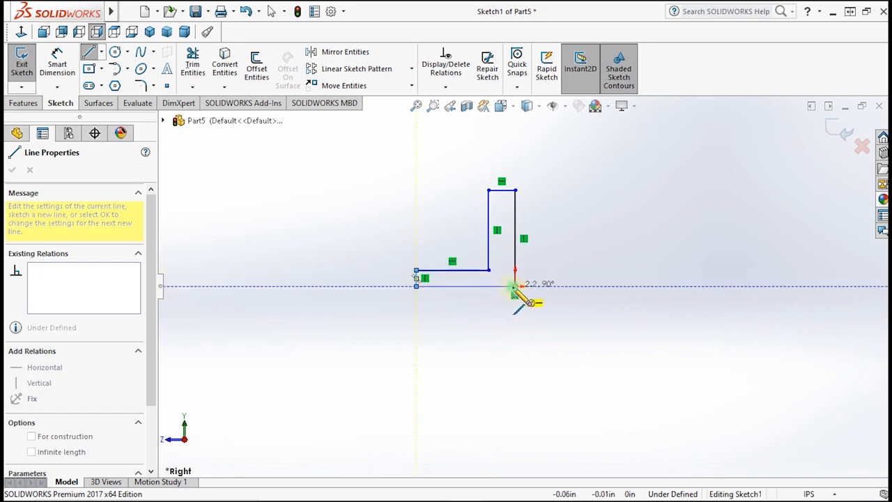
left_click(515, 286)
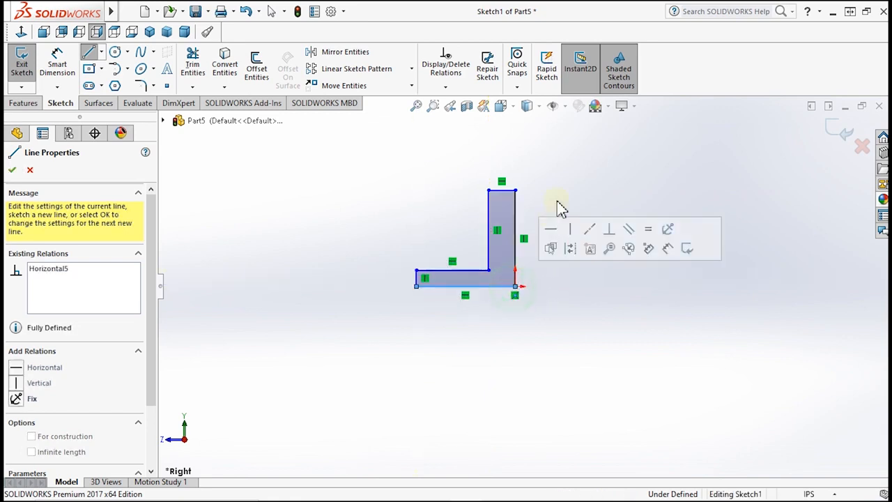
- Dimension the profile's outer vertical edge as 2.5 in
left_click(57, 64)
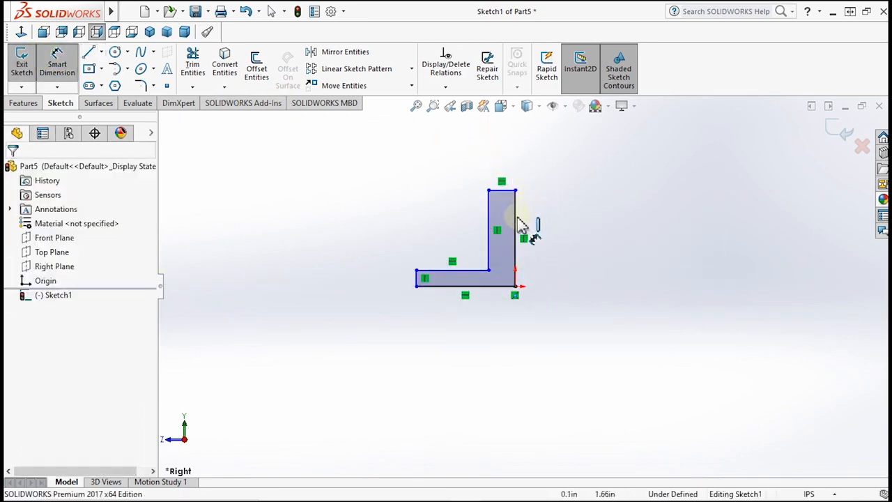
left_click(545, 231)
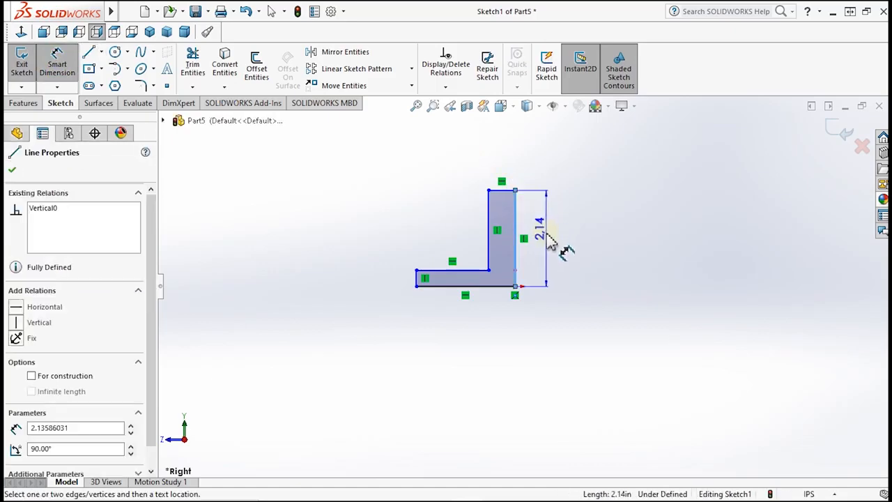
left_click(548, 241)
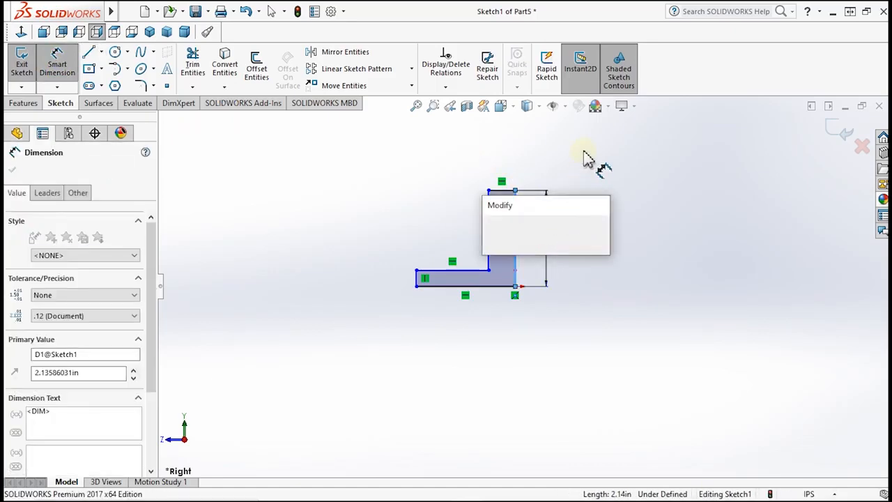
type("2.5")
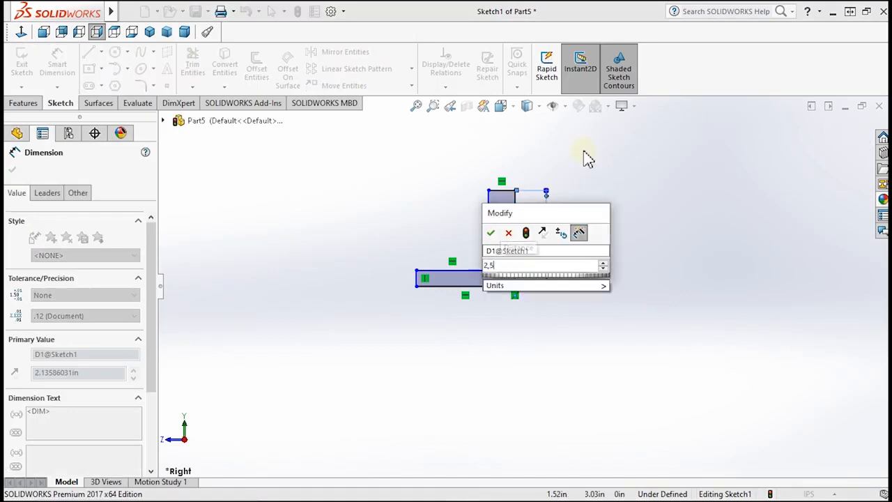
left_click(492, 234)
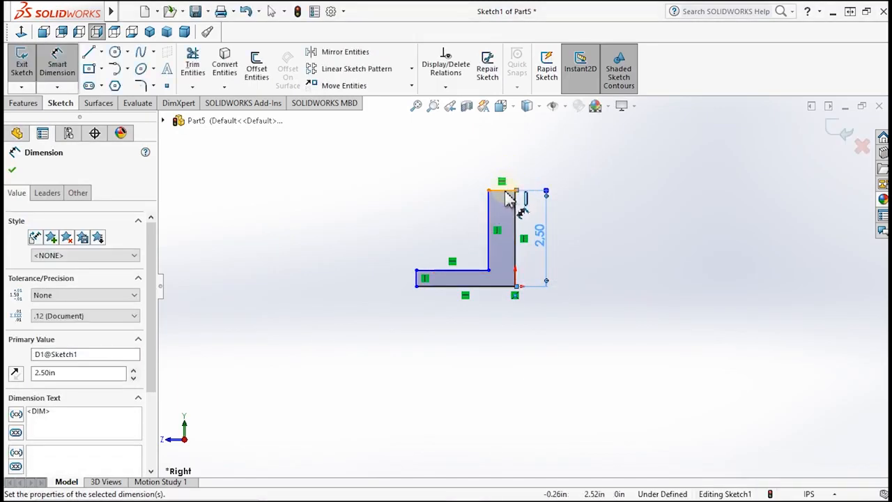
- Dimension the short upper edge of the vertical leg to make the leg 0.5 in thick
left_click(505, 190)
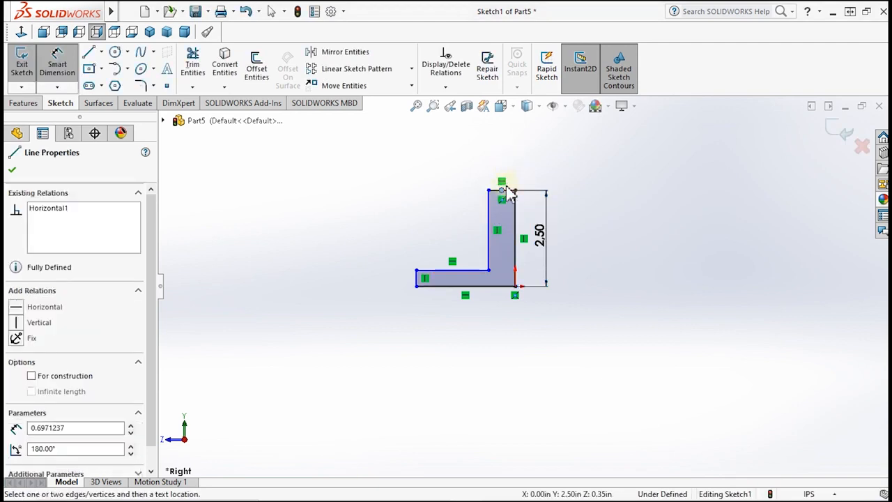
left_click(525, 156)
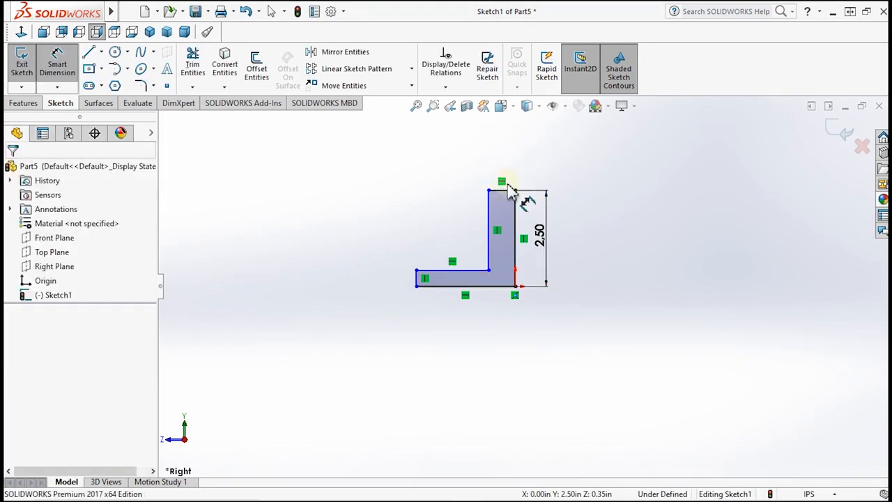
left_click(512, 171)
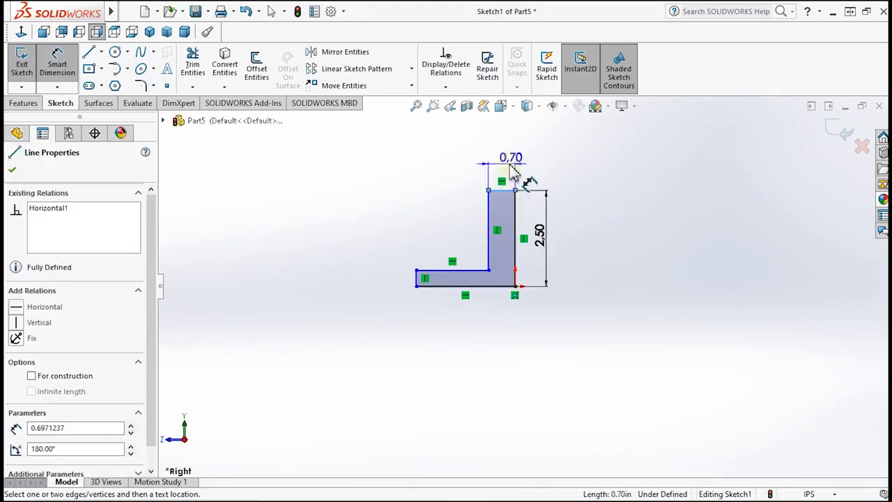
left_click(505, 170)
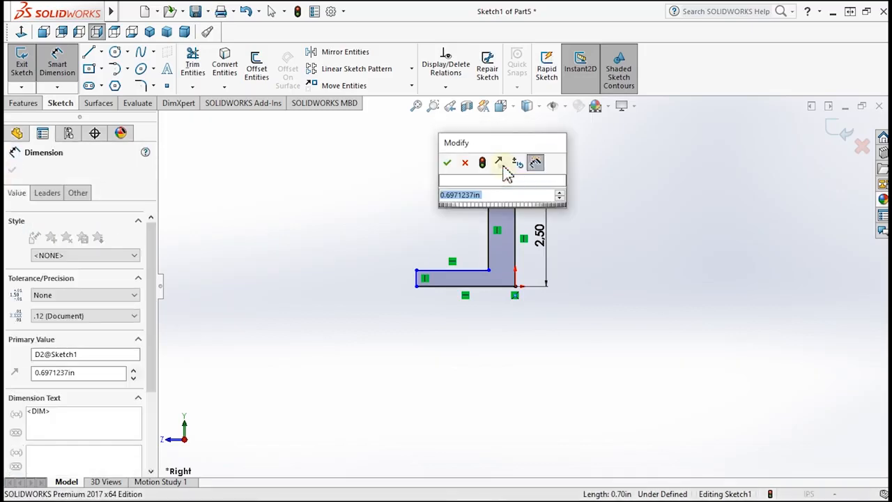
type("0,5")
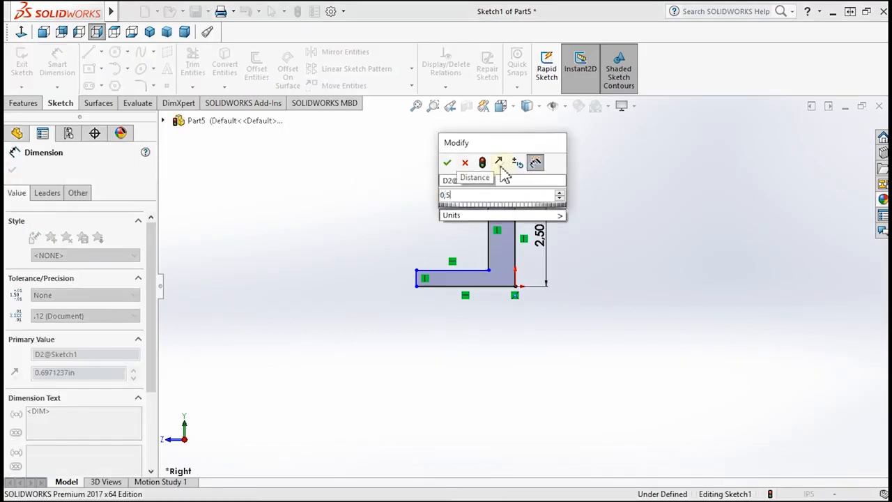
left_click(447, 163)
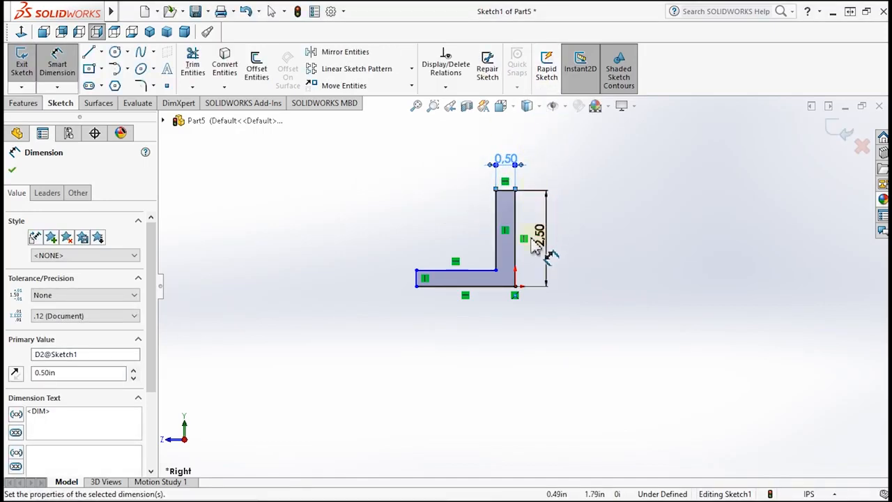
- Dimension the profile's long horizontal base edge as 2 in
left_click(488, 290)
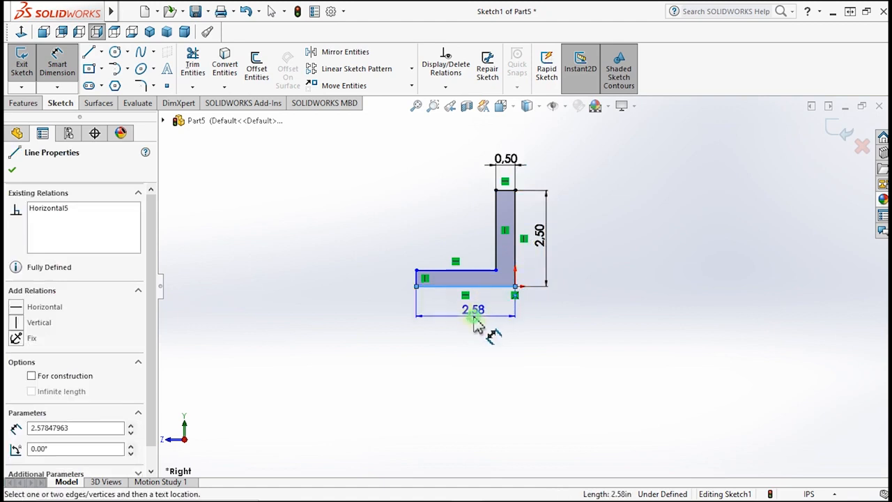
left_click(474, 325)
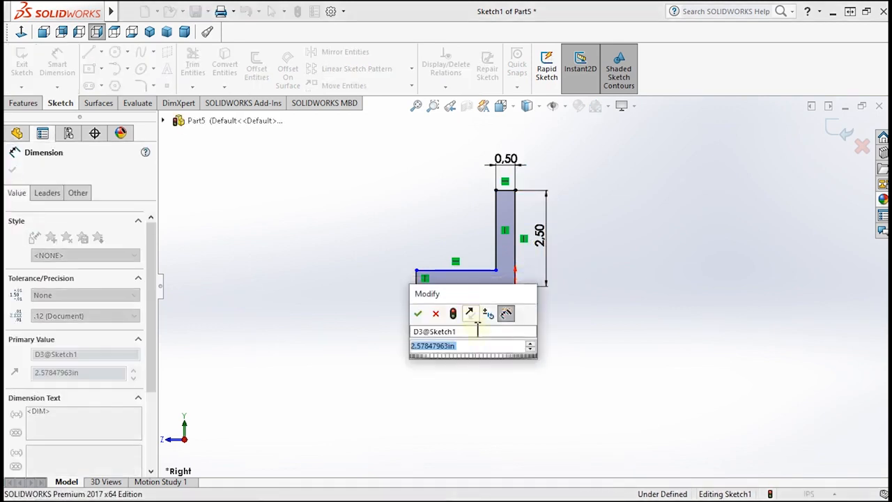
type("2")
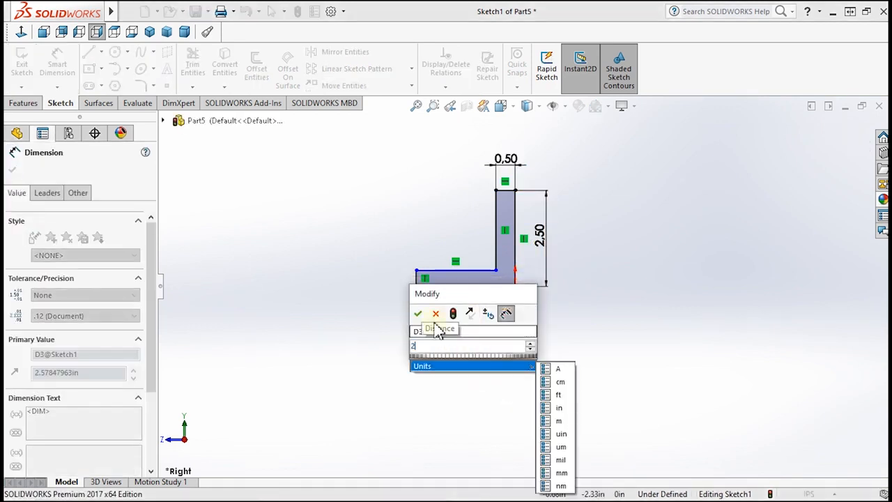
left_click(417, 314)
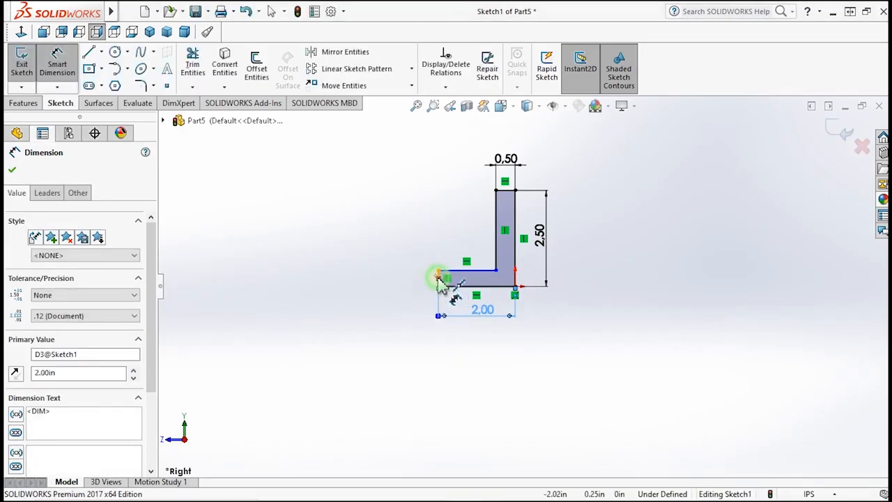
- Dimension the short vertical end edge of the profile's horizontal leg as 0.5 in
left_click(439, 279)
left_click(419, 283)
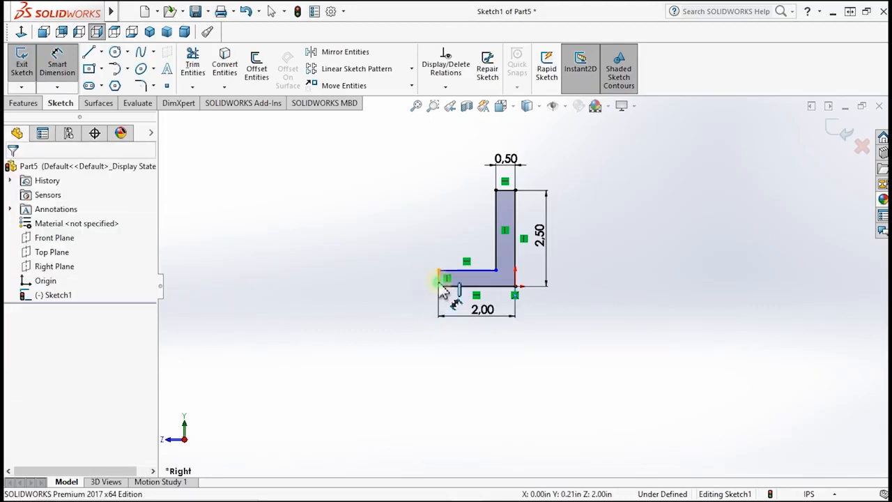
left_click(435, 284)
left_click(429, 292)
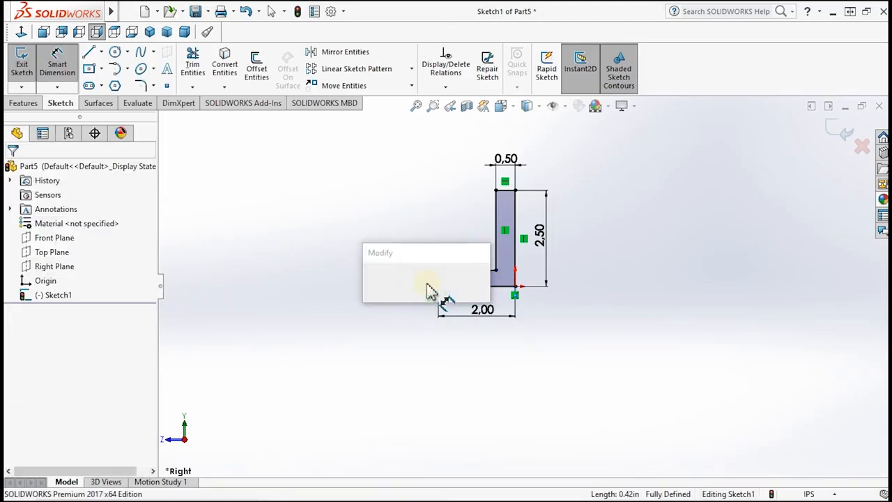
type("0,")
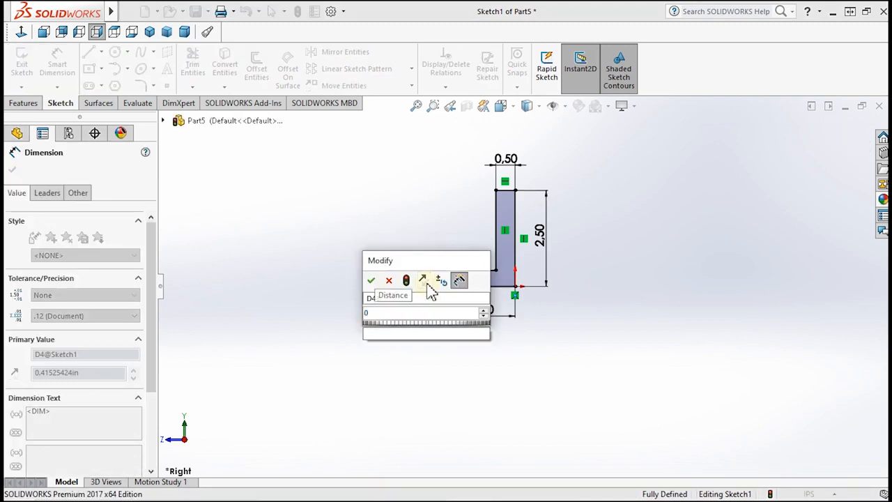
type("5")
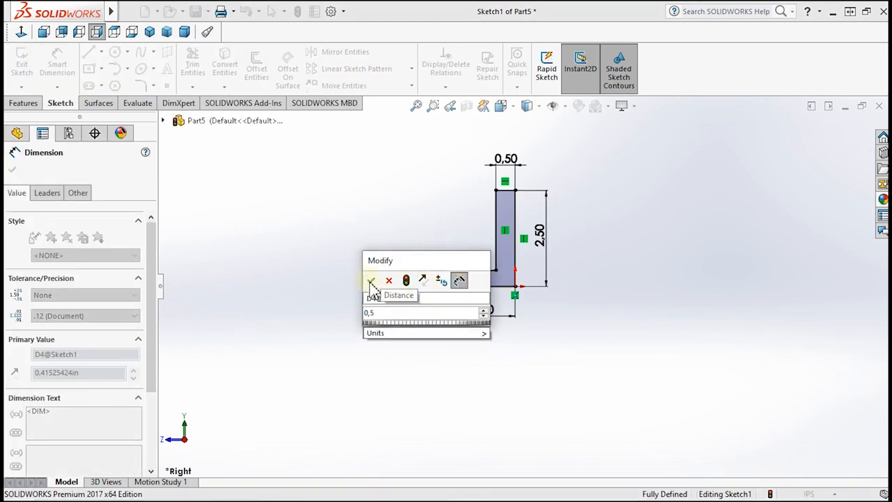
left_click(371, 281)
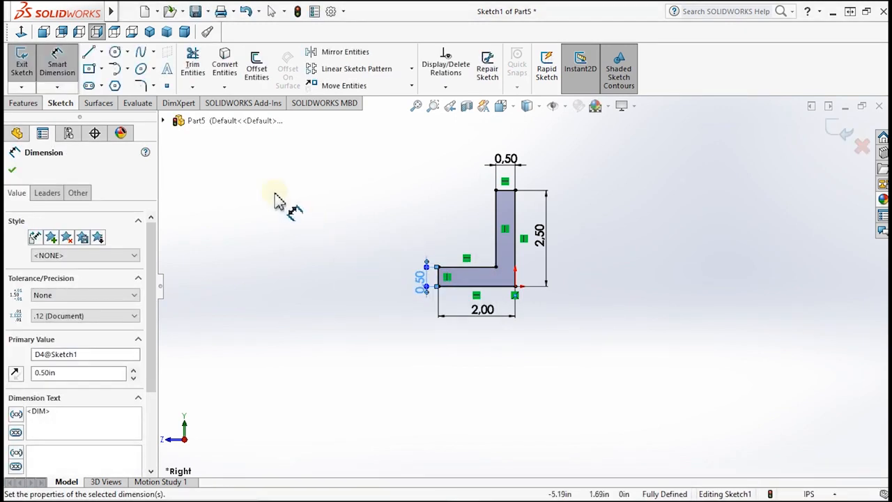
left_click(150, 32)
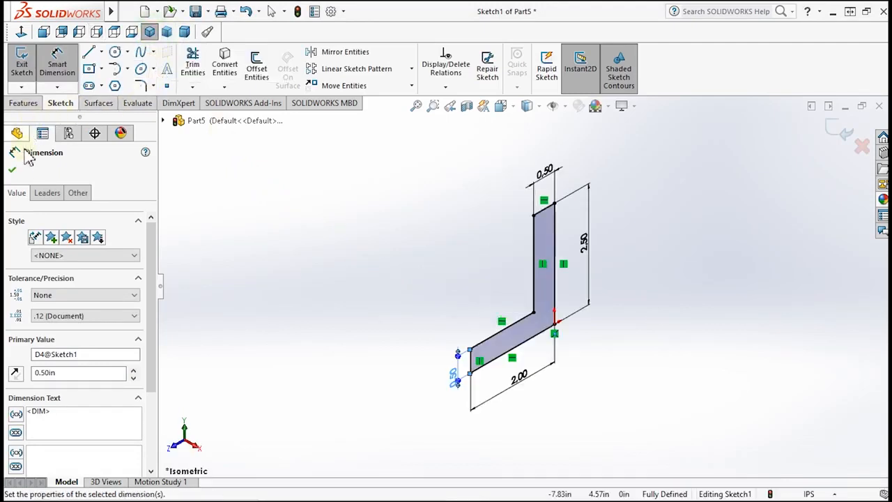
left_click(12, 172)
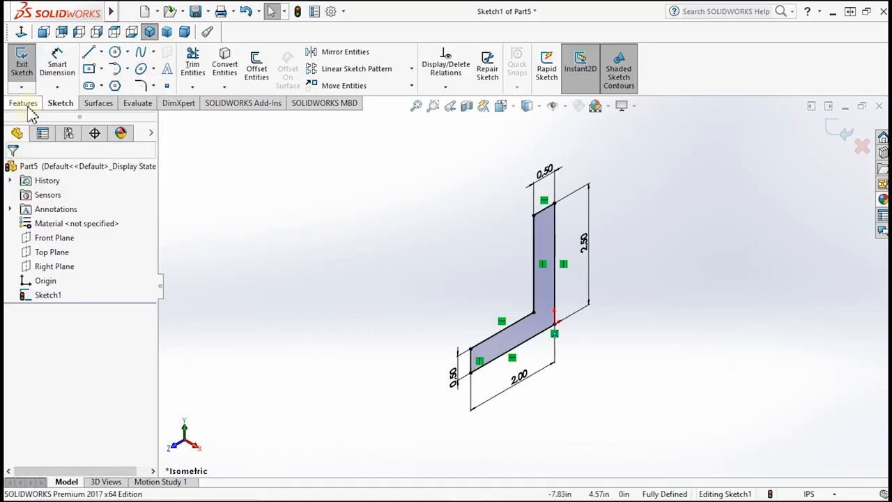
- Extrude the L-profile as a boss 4 in deep with the Mid Plane end condition
left_click(27, 104)
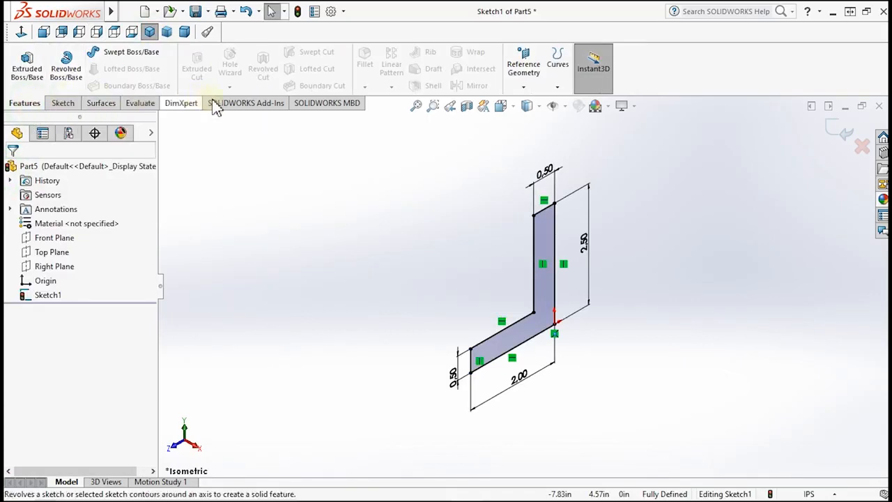
left_click(25, 68)
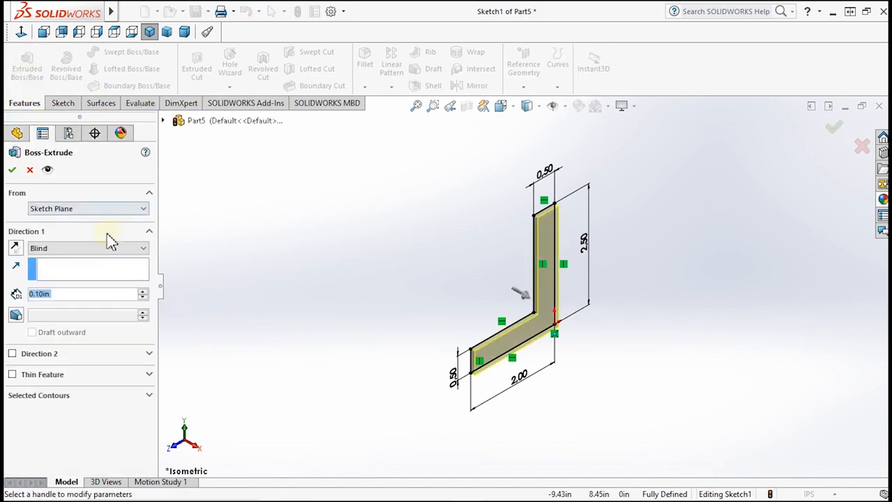
left_click(91, 249)
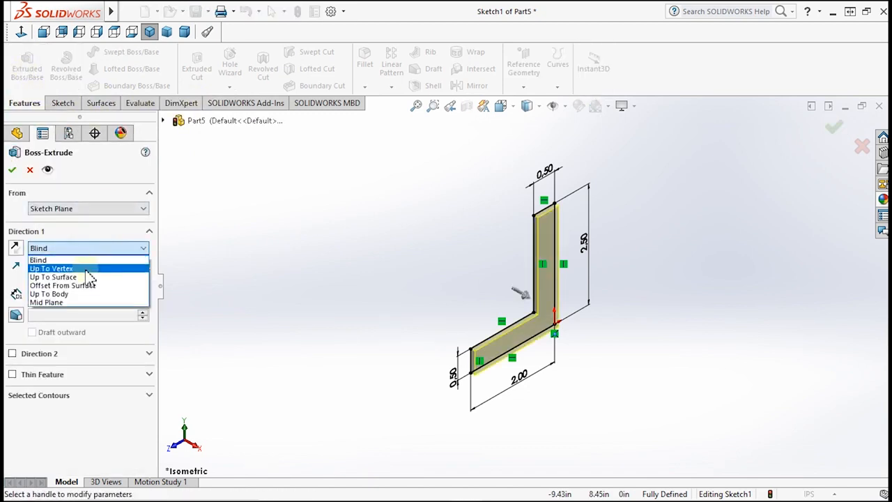
left_click(83, 302)
double_click(79, 296)
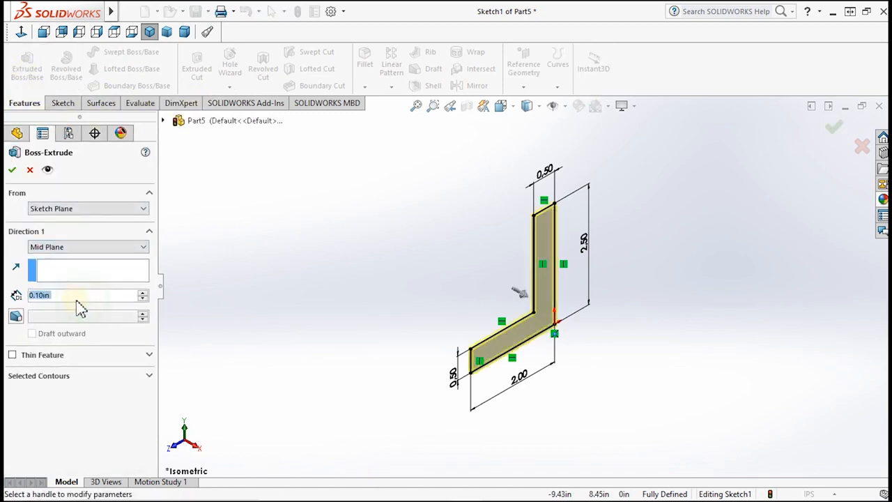
type("4")
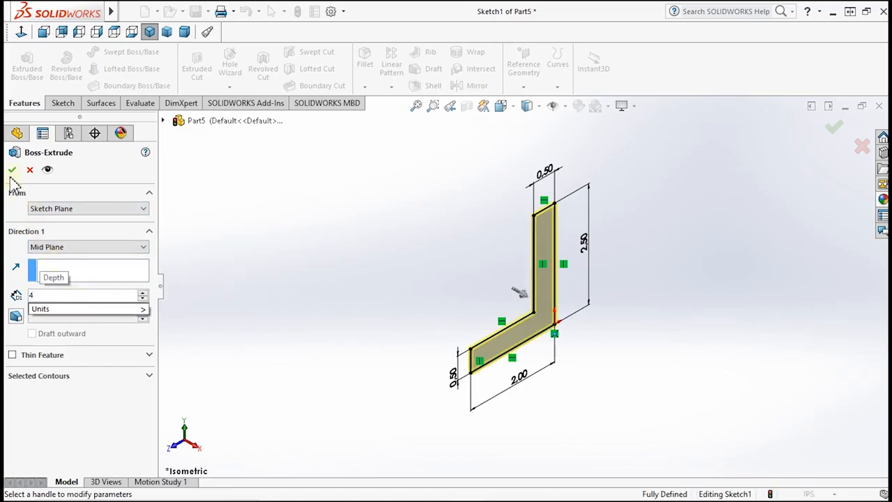
key("Return")
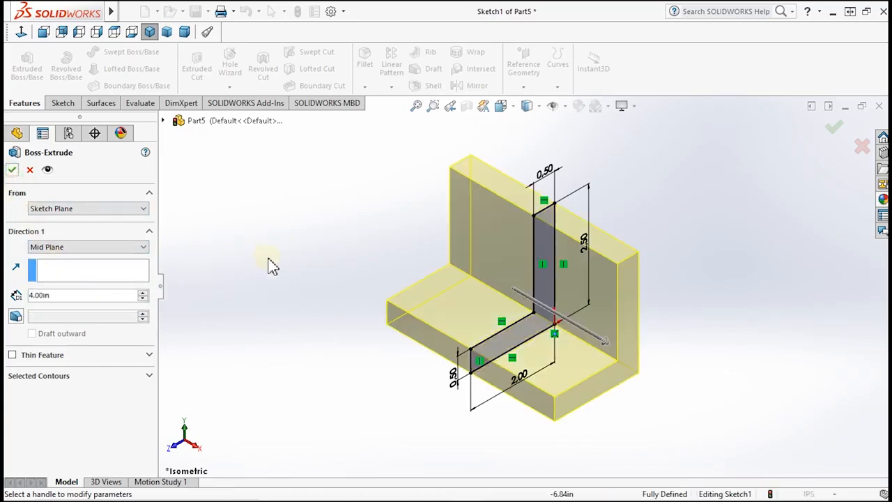
left_click(9, 170)
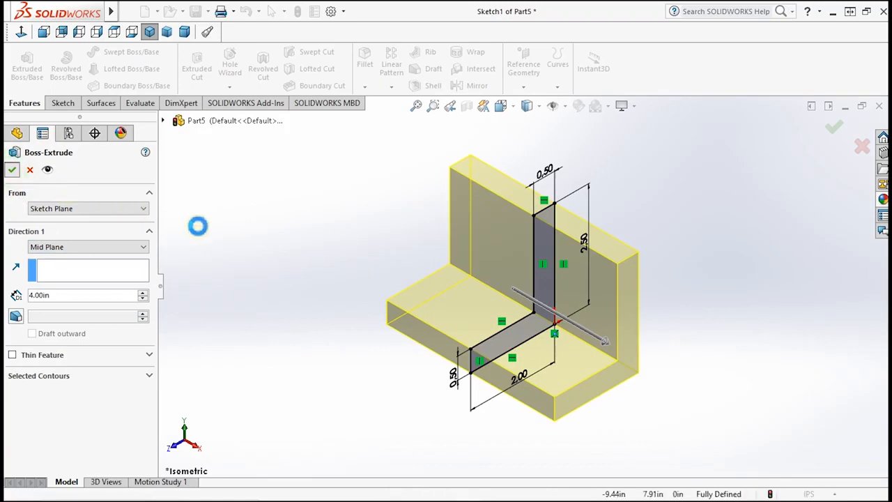
- On the upper face of the horizontal leg, sketch a circle about 1.3 in in diameter centred on the front edge's midpoint
mouse_move(327, 249)
middle_mouse_down()
mouse_move(341, 251)
mouse_move(295, 207)
mouse_move(274, 211)
mouse_move(313, 241)
mouse_move(328, 237)
mouse_move(313, 249)
middle_mouse_up()
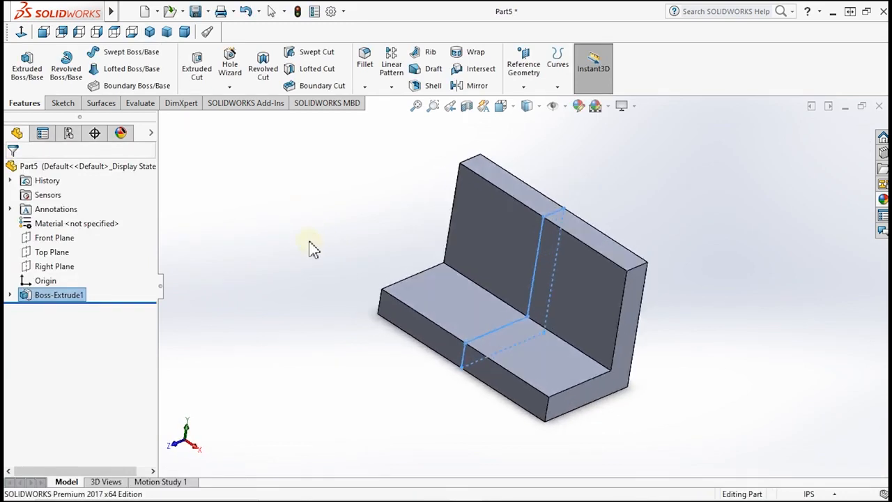
left_click(149, 32)
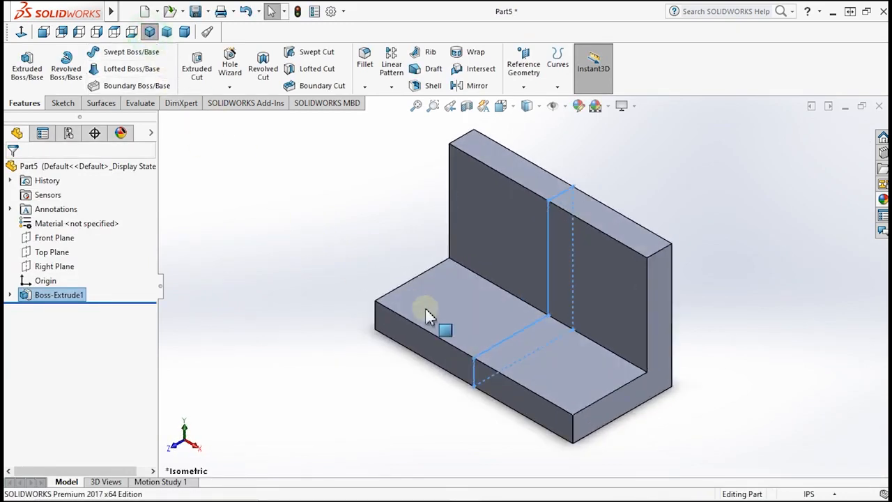
left_click(502, 328)
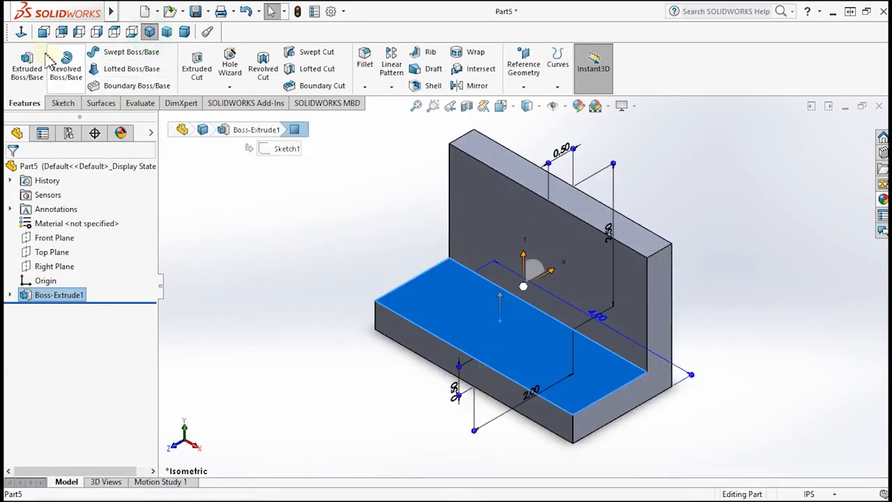
left_click(22, 33)
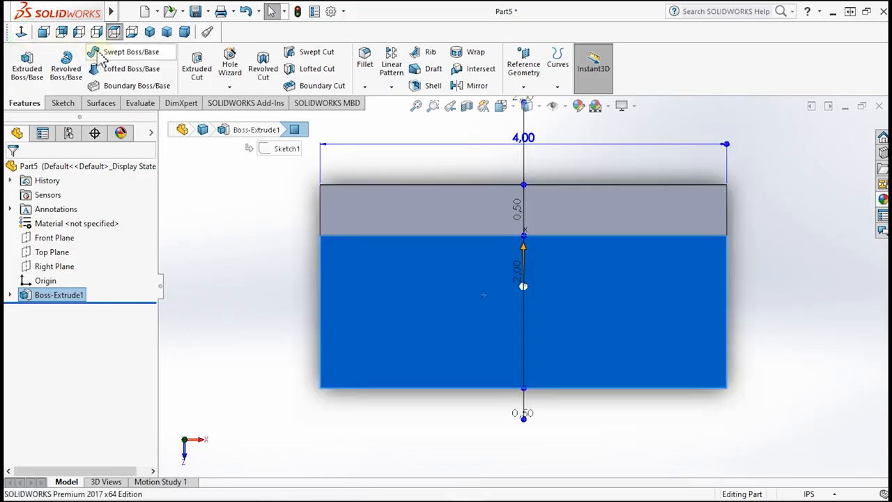
left_click(62, 103)
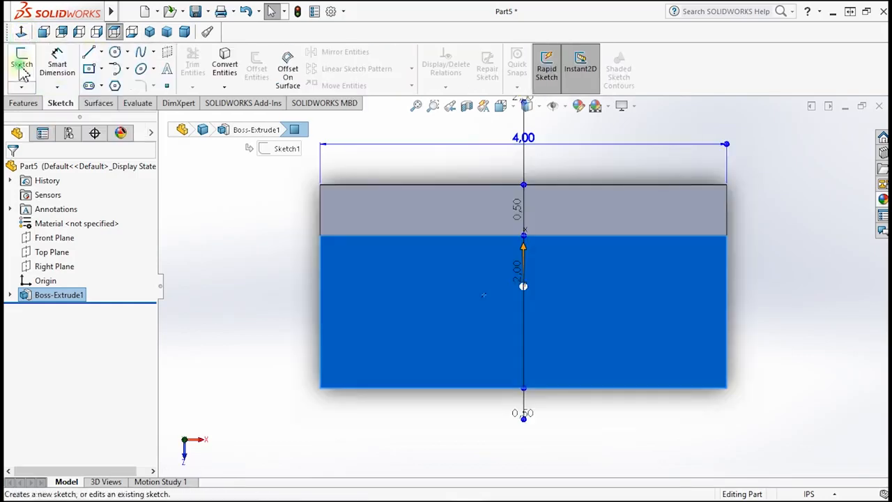
left_click(20, 60)
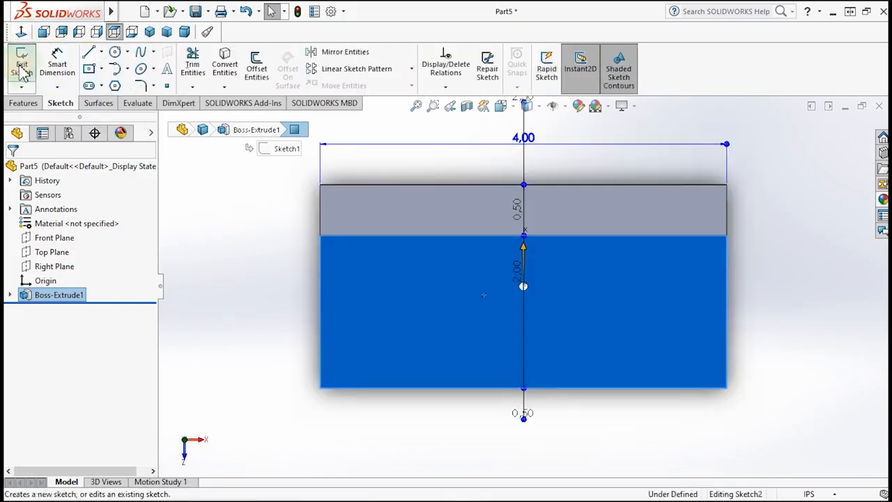
left_click(115, 52)
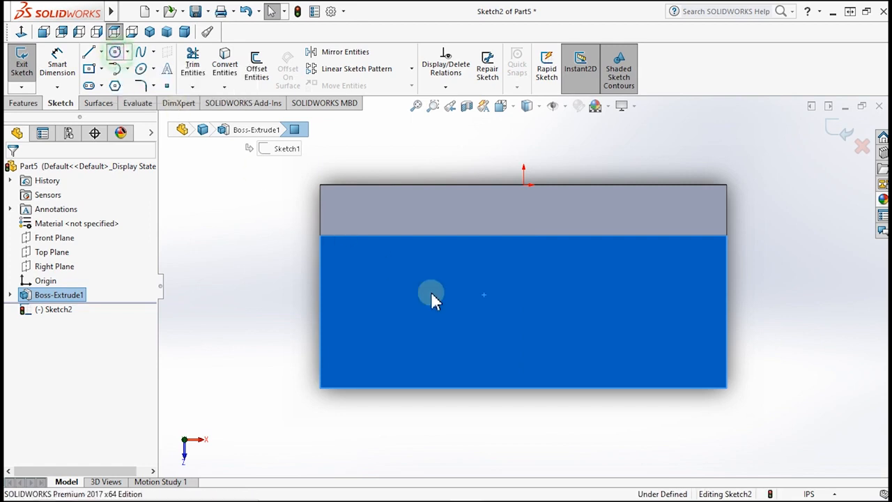
left_click(524, 389)
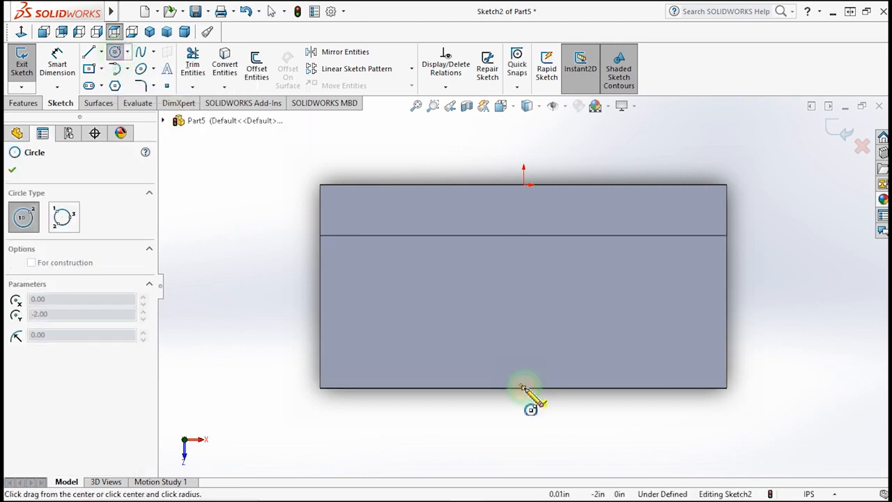
left_click(558, 450)
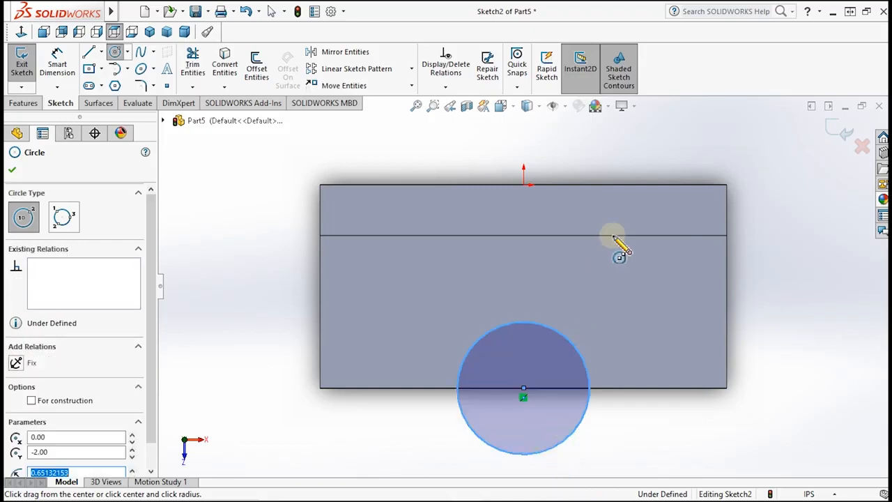
- Dimension the circle's diameter as 2 in
left_click(57, 64)
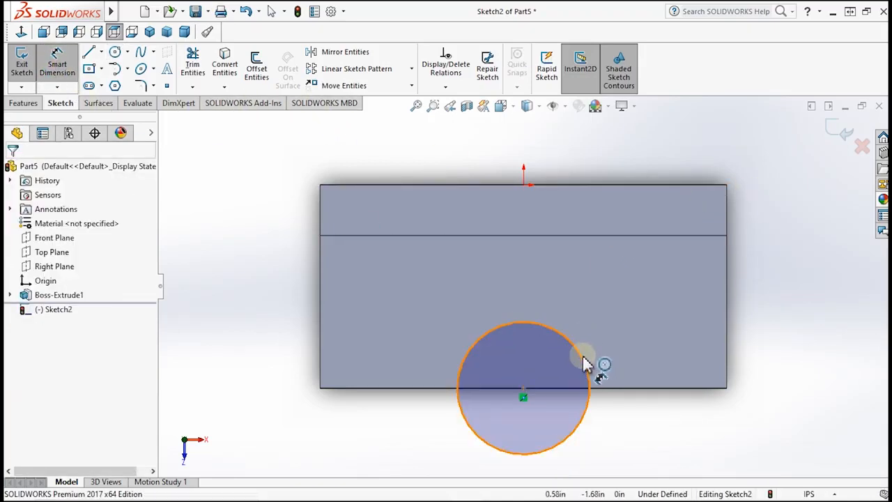
left_click(585, 357)
left_click(605, 326)
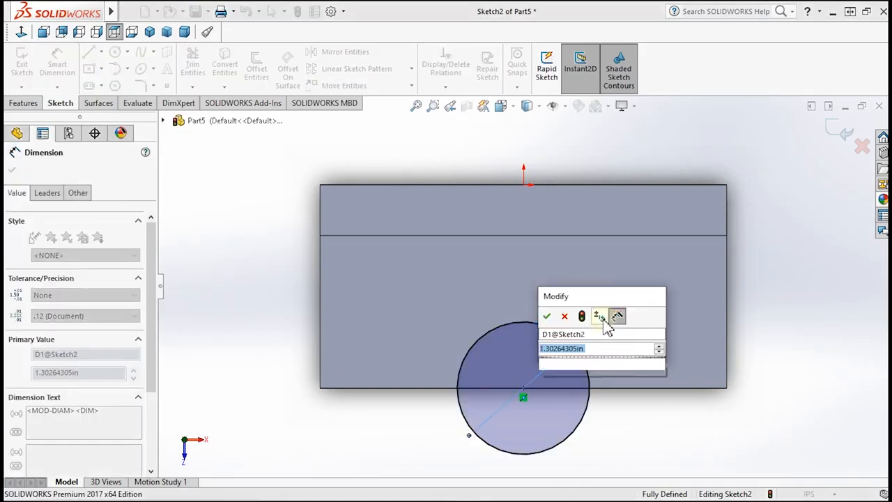
type("2")
left_click(548, 316)
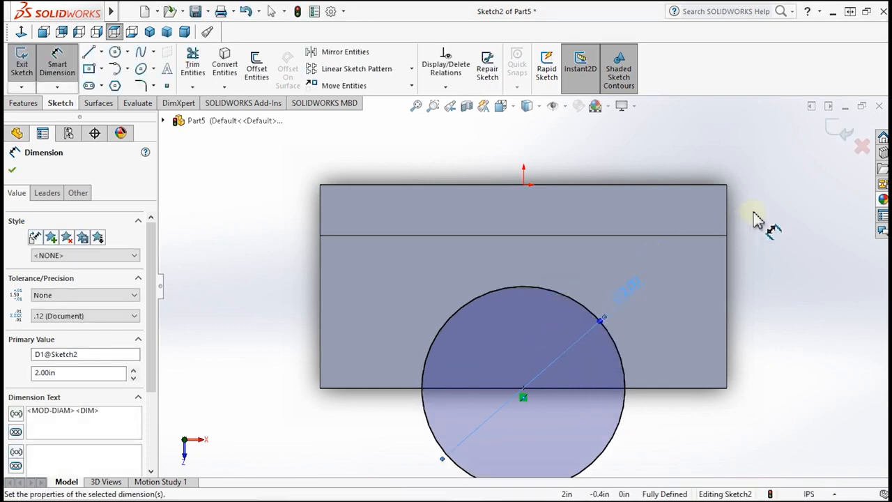
left_click(11, 173)
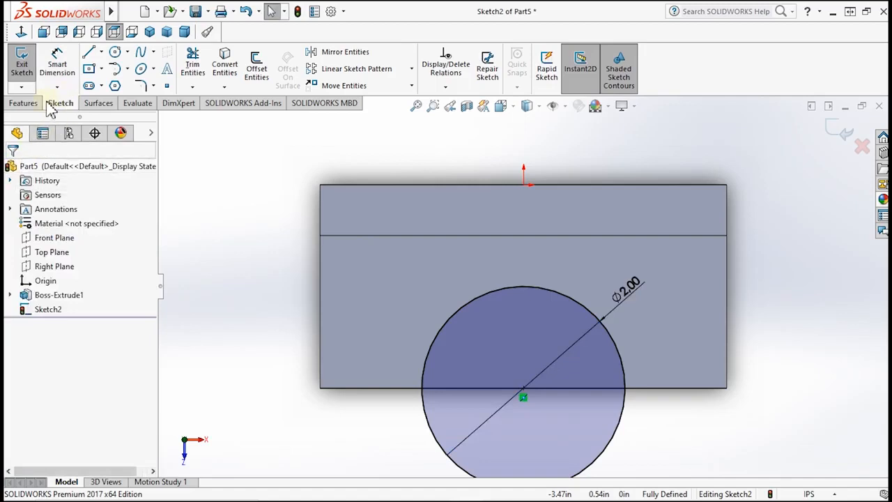
- Cut the circle sketch through the horizontal leg with an Extruded Cut set to Through All
left_click(149, 32)
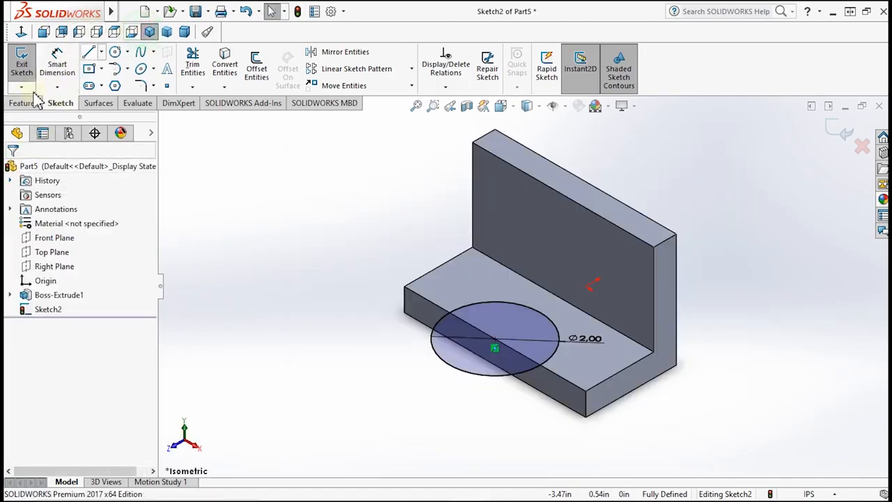
left_click(22, 104)
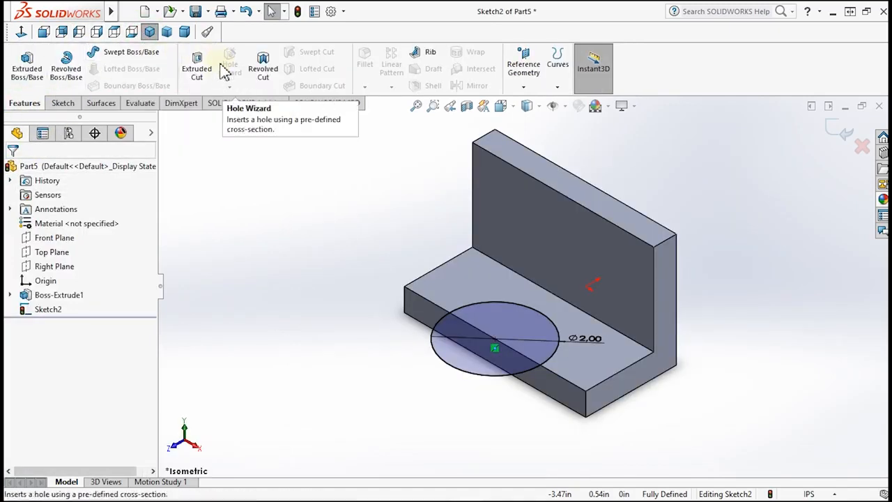
left_click(199, 74)
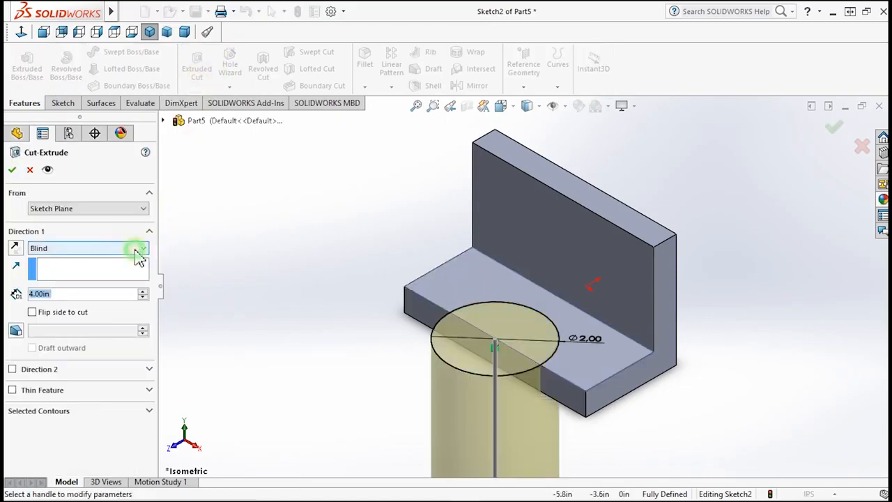
left_click(134, 249)
left_click(124, 269)
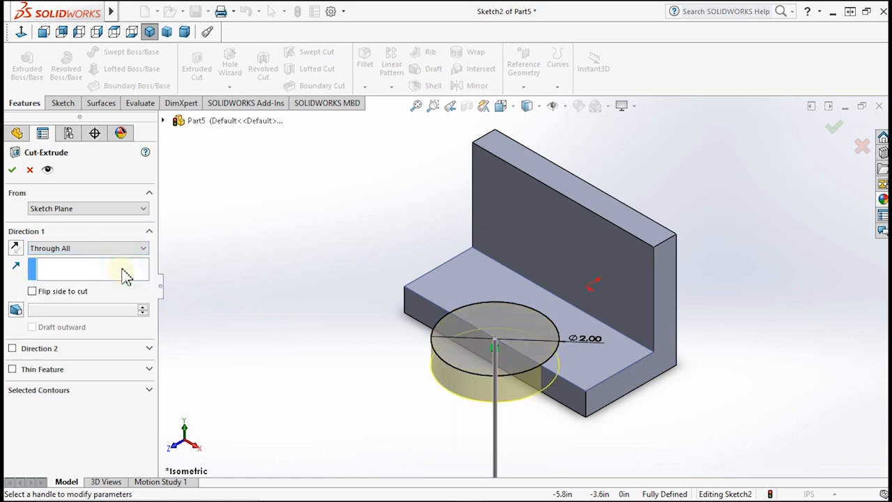
left_click(13, 171)
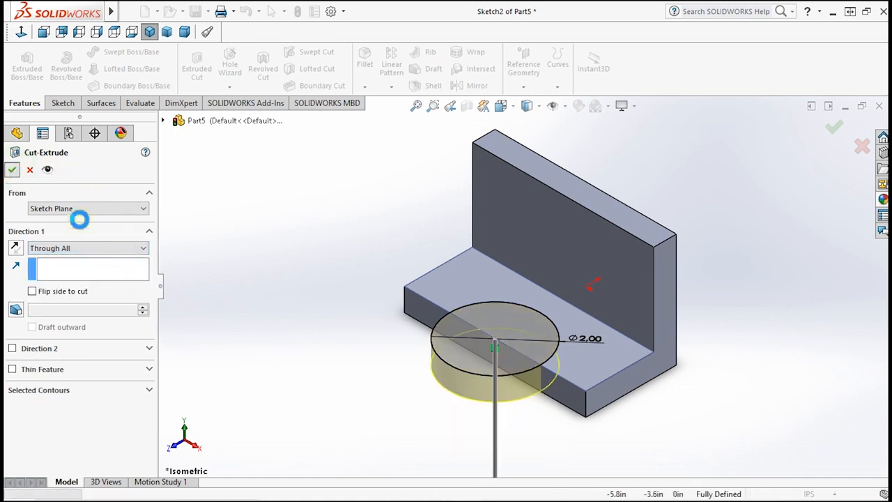
- On the vertical leg's front face, sketch a vertical line up from the lower edge's midpoint and set its length to 1 in
middle_click_drag(304, 335, 357, 345)
left_click(340, 343)
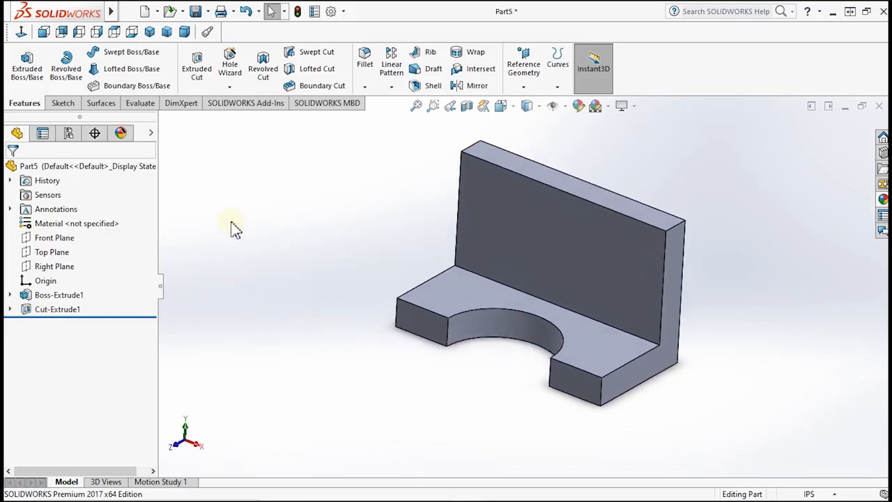
left_click(150, 32)
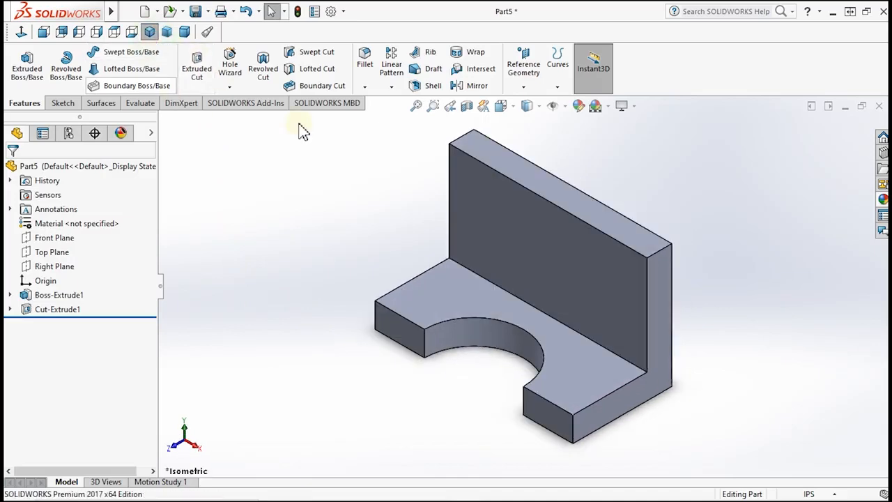
left_click(541, 262)
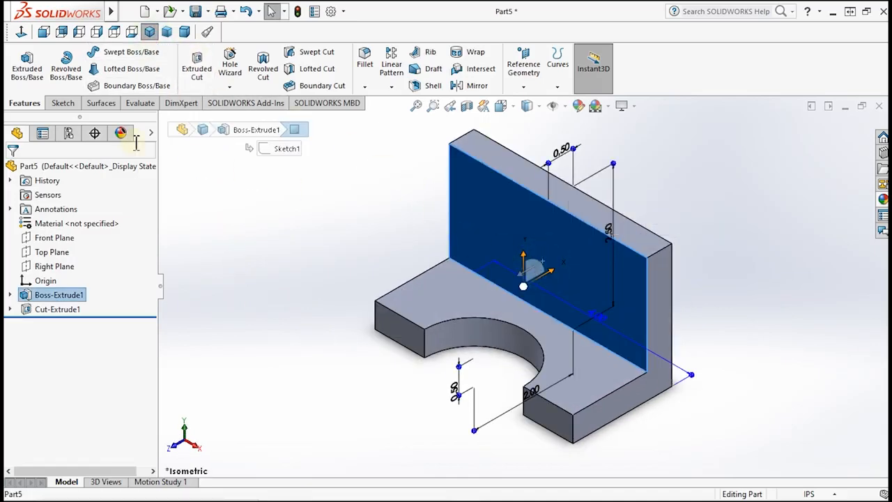
left_click(63, 103)
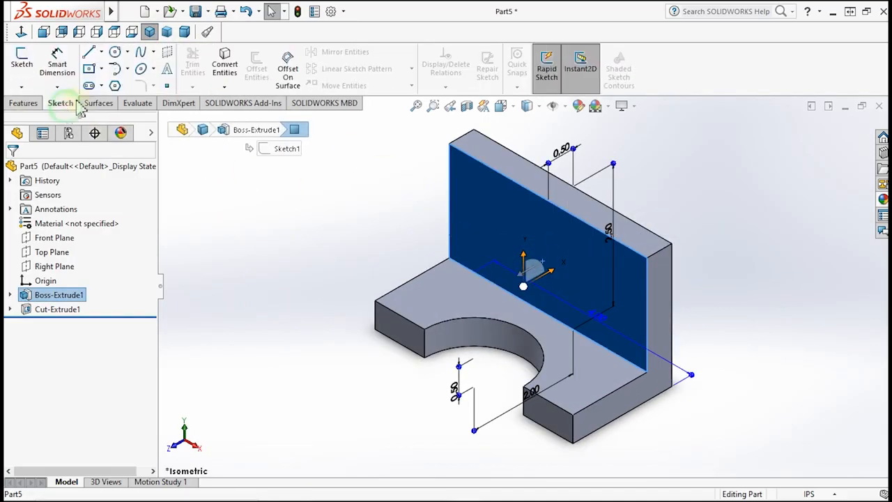
left_click(20, 62)
left_click(21, 32)
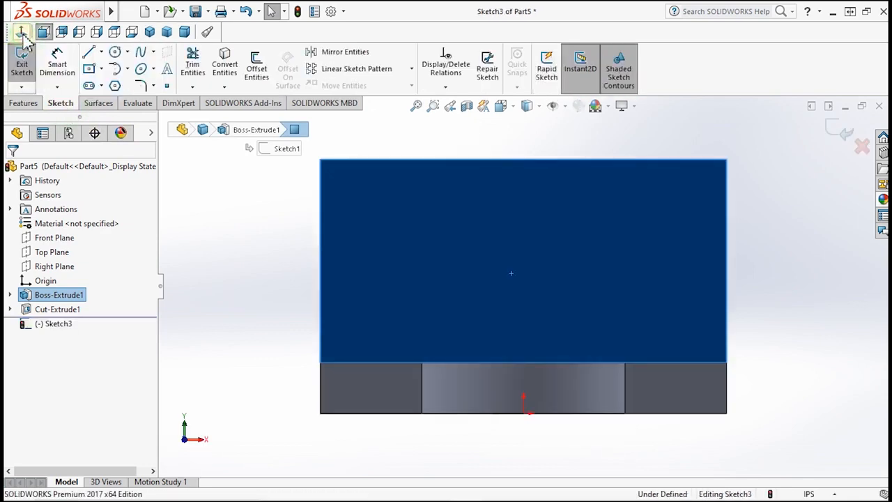
left_click(89, 53)
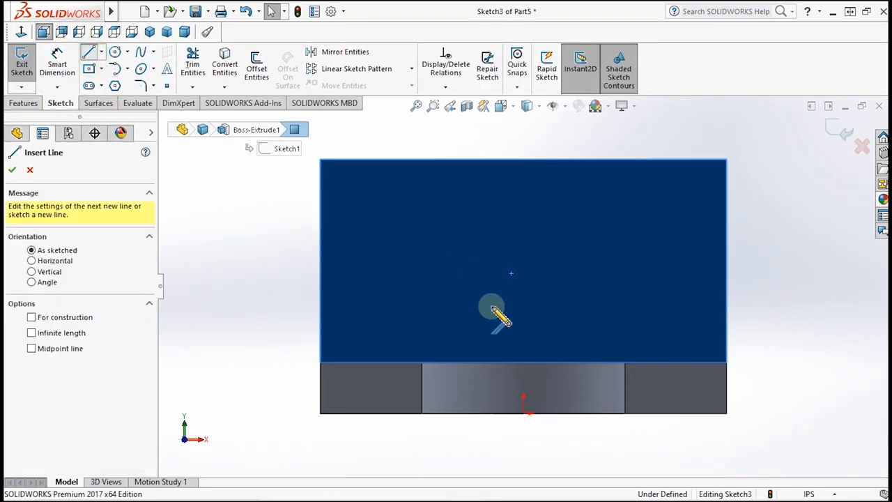
left_click(524, 362)
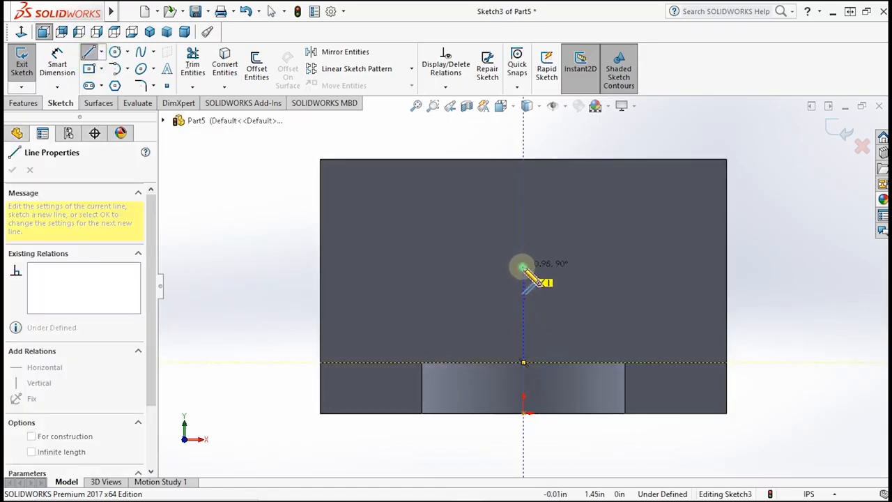
left_click(524, 268)
key("Escape")
key("Escape")
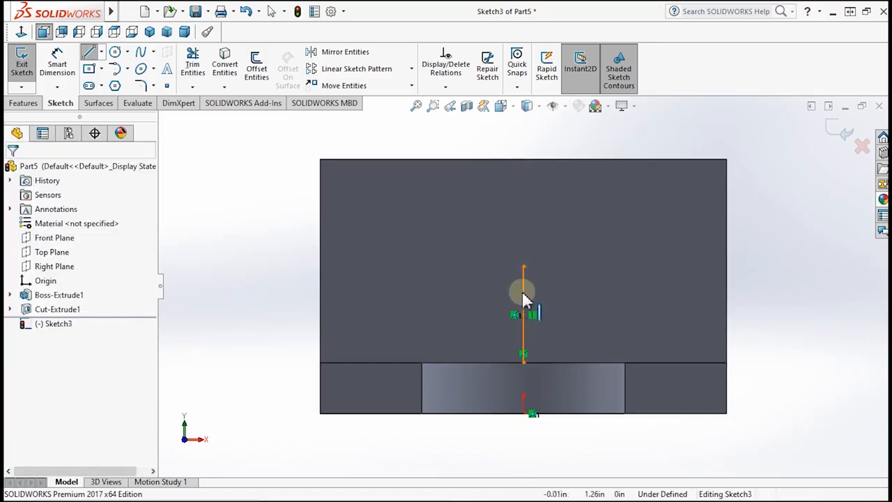
left_click(524, 293)
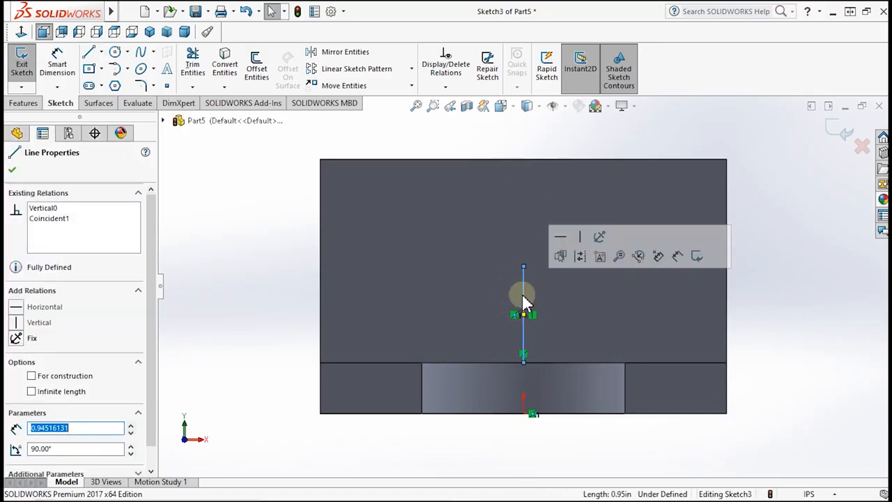
type("1")
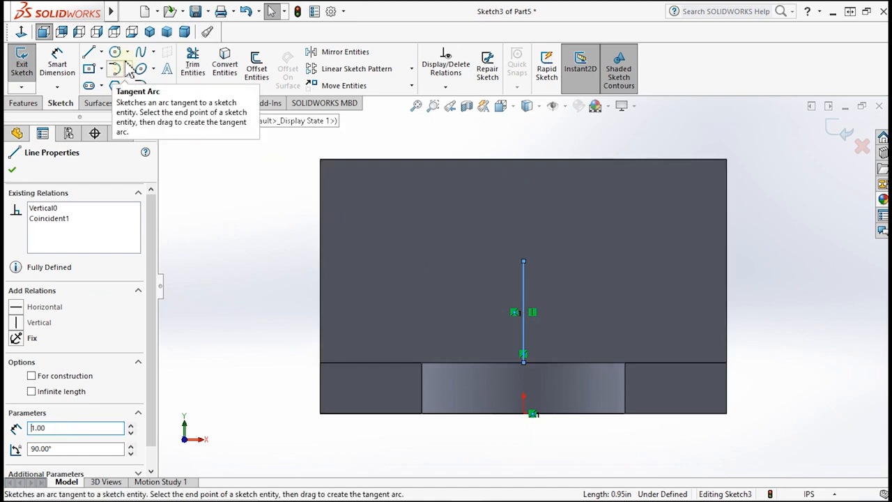
- Sketch a circle centred on the vertical line's upper endpoint and dimension its diameter as 1 in
left_click(116, 53)
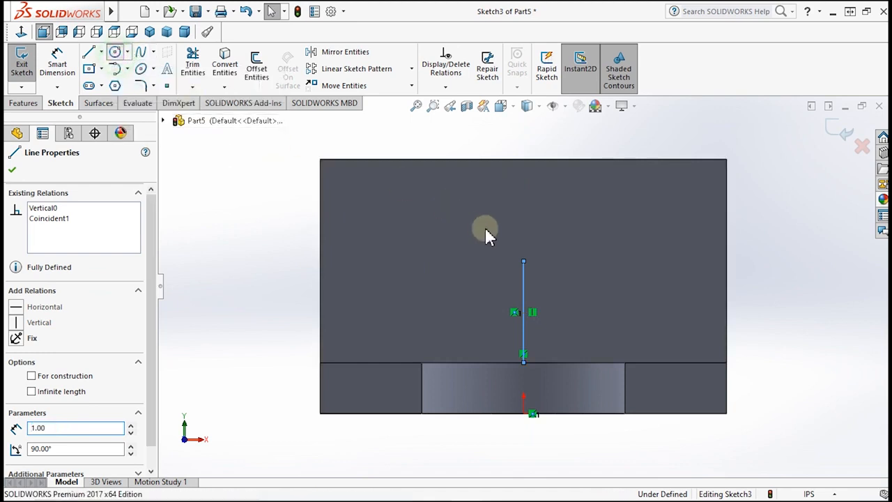
left_click(524, 262)
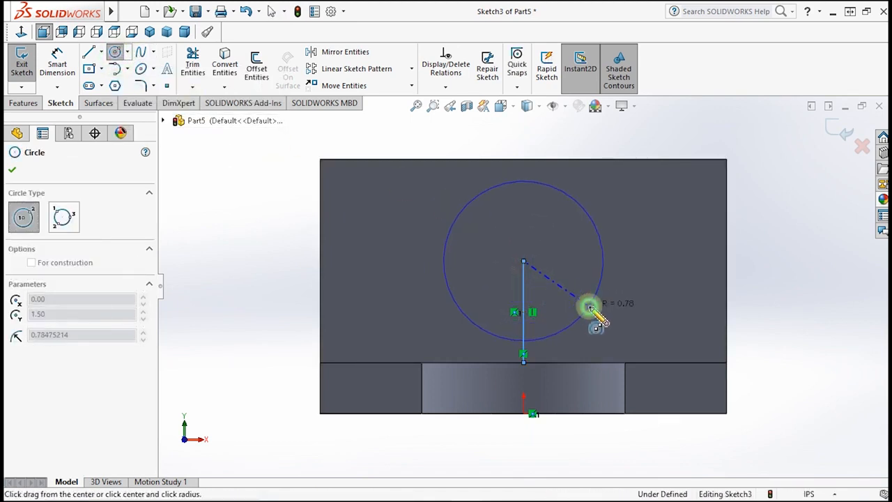
left_click(590, 309)
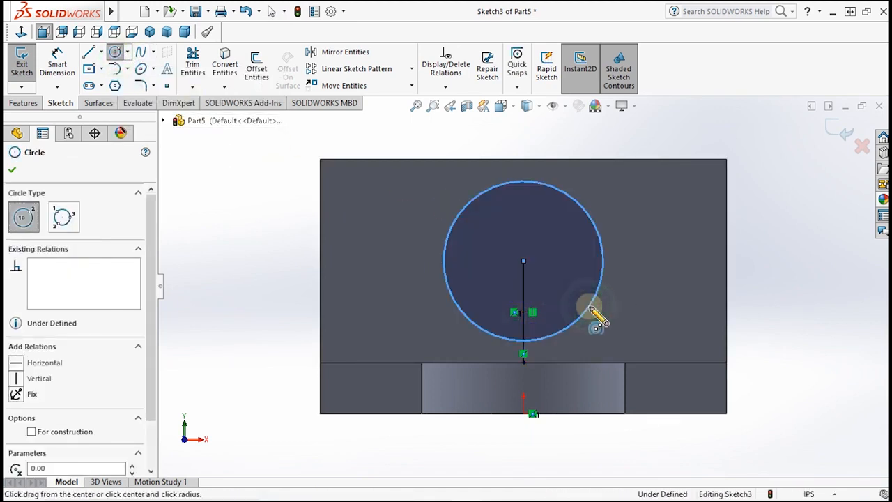
left_click(59, 65)
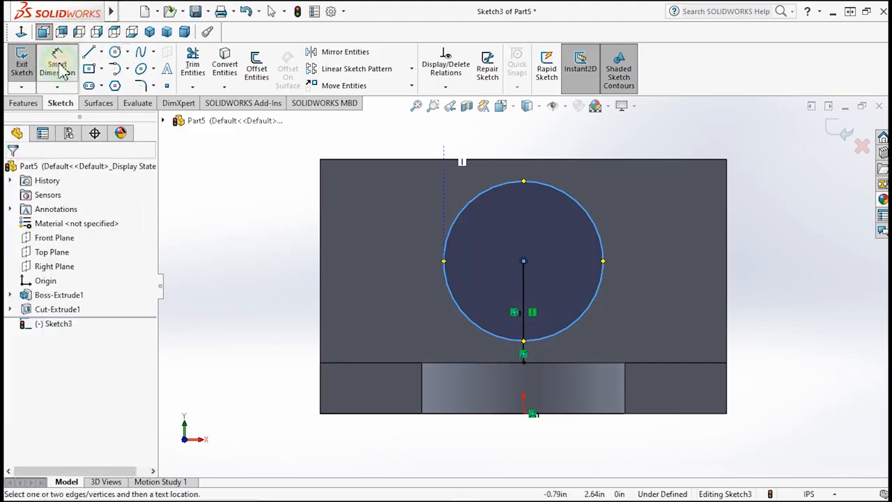
left_click(604, 264)
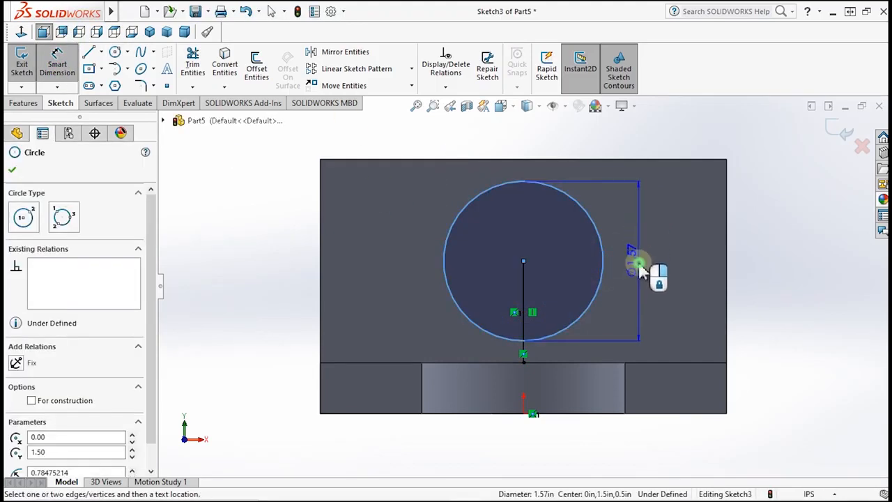
left_click(641, 269)
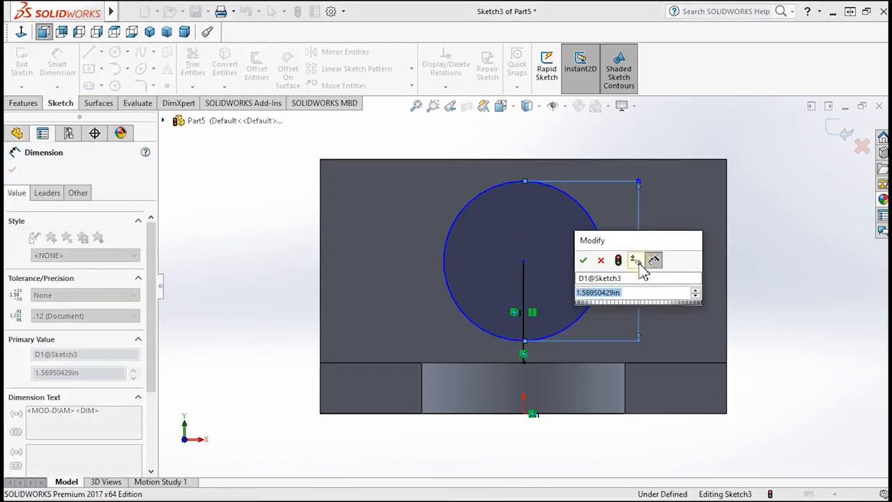
type("1")
left_click(583, 261)
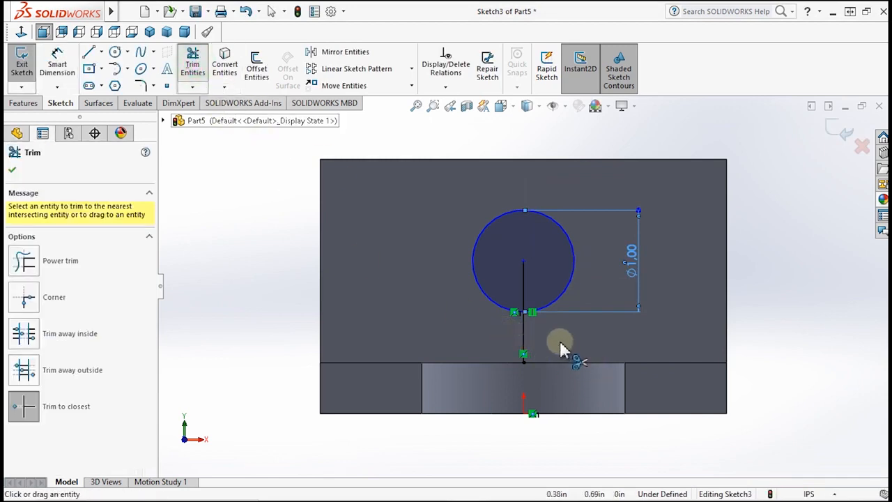
- Trim away the vertical line's segments below and inside the circle, leaving only the circle
left_click(561, 342)
left_click(525, 304)
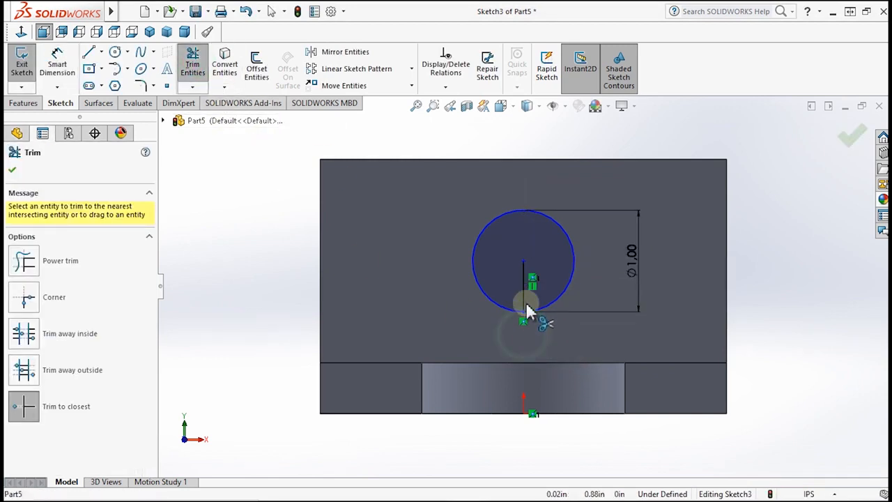
left_click(525, 293)
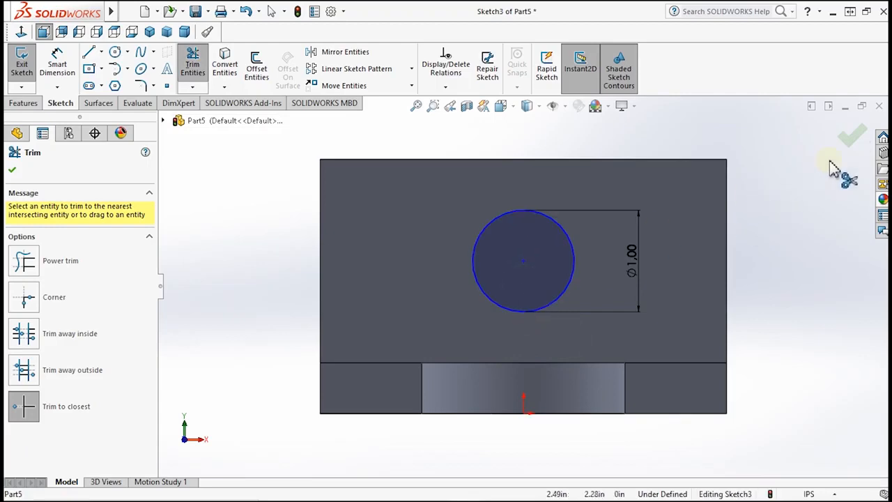
left_click(859, 139)
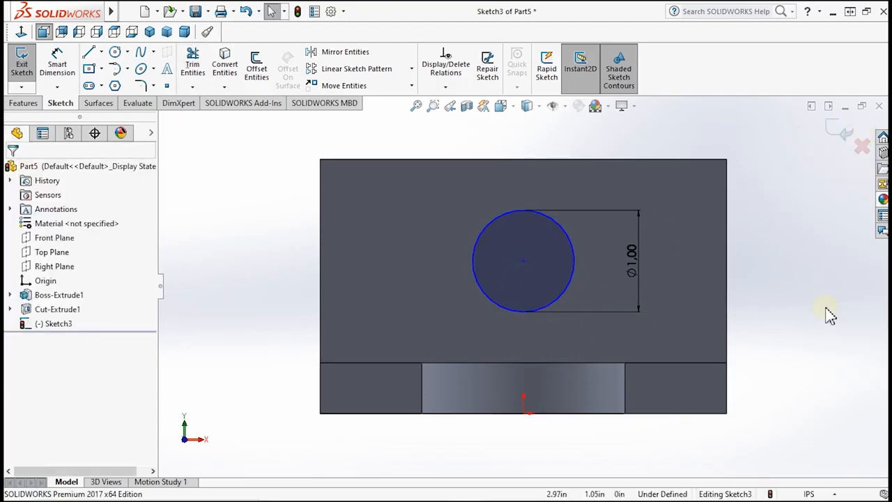
- Cut the circle sketch through the vertical leg with an Extruded Cut set to Through All
mouse_move(829, 313)
middle_mouse_down()
mouse_move(806, 325)
mouse_move(793, 368)
middle_mouse_up()
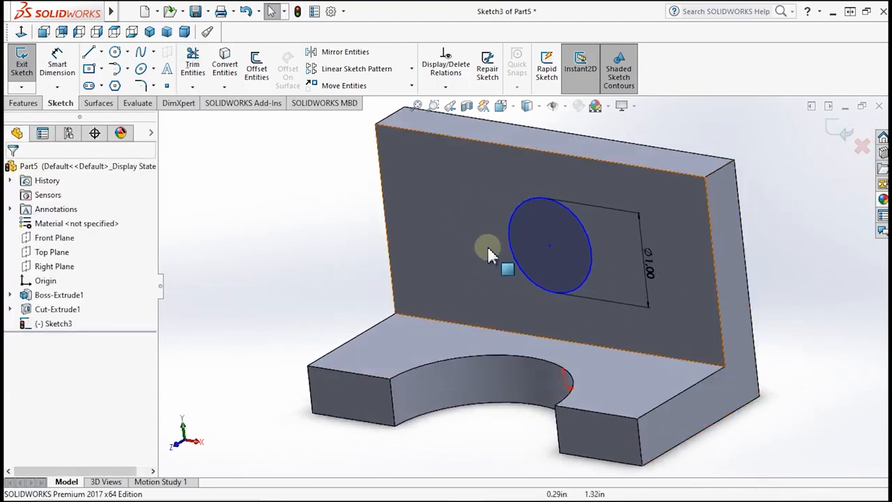
left_click(149, 32)
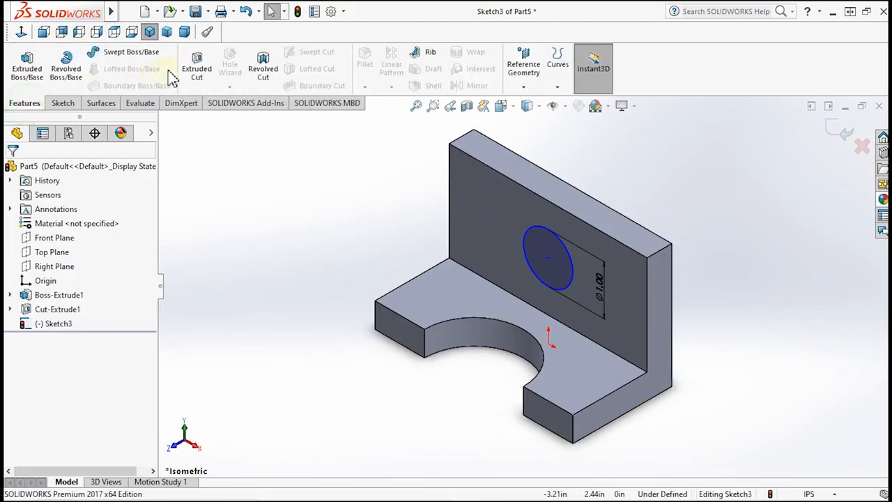
left_click(189, 70)
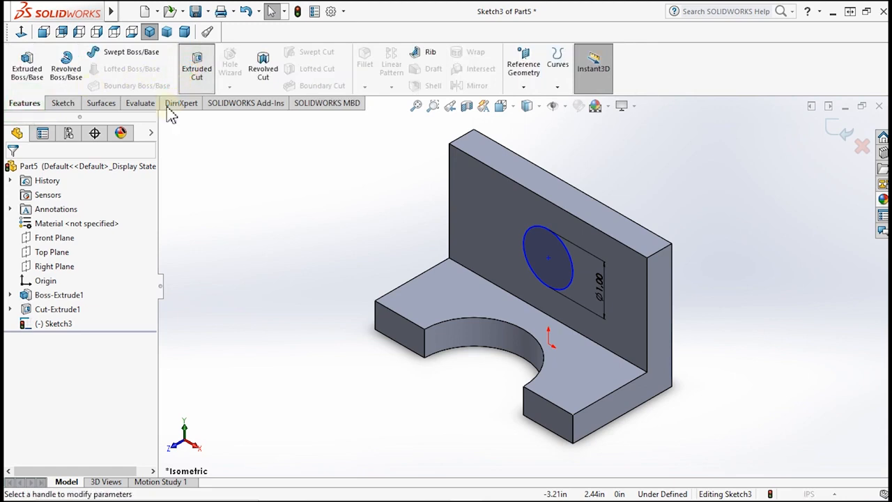
left_click(89, 209)
left_click(89, 216)
left_click(72, 251)
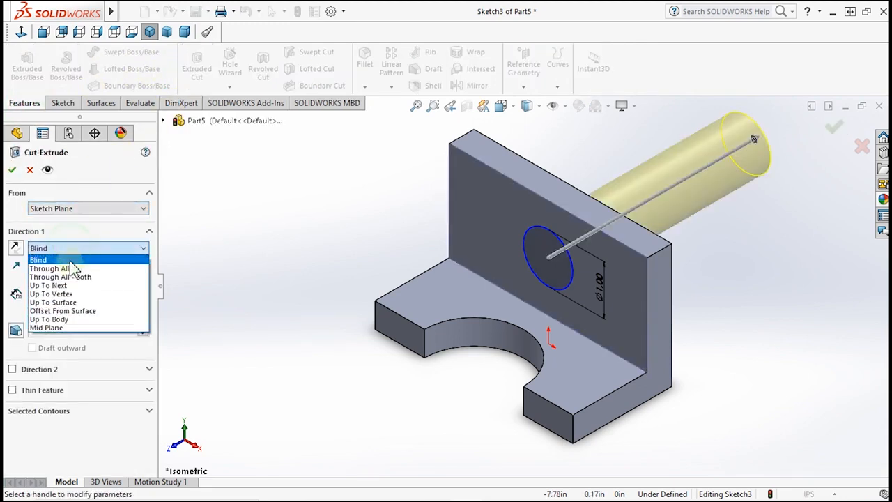
left_click(76, 270)
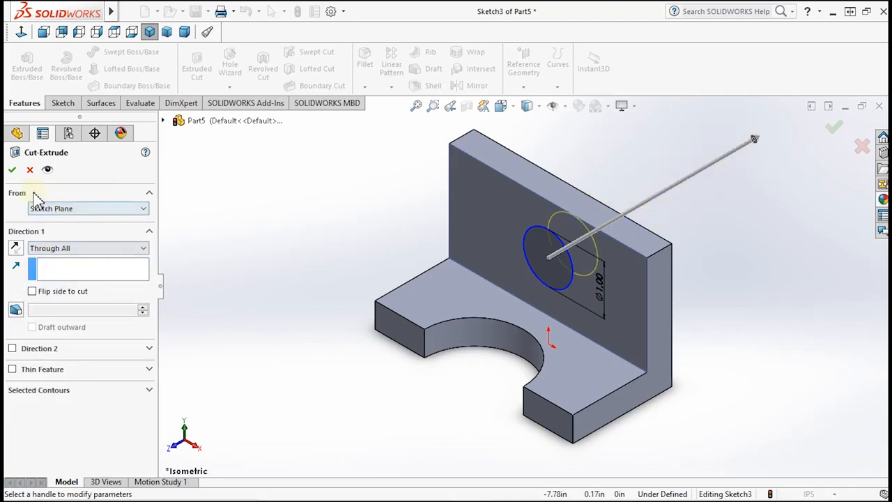
left_click(11, 171)
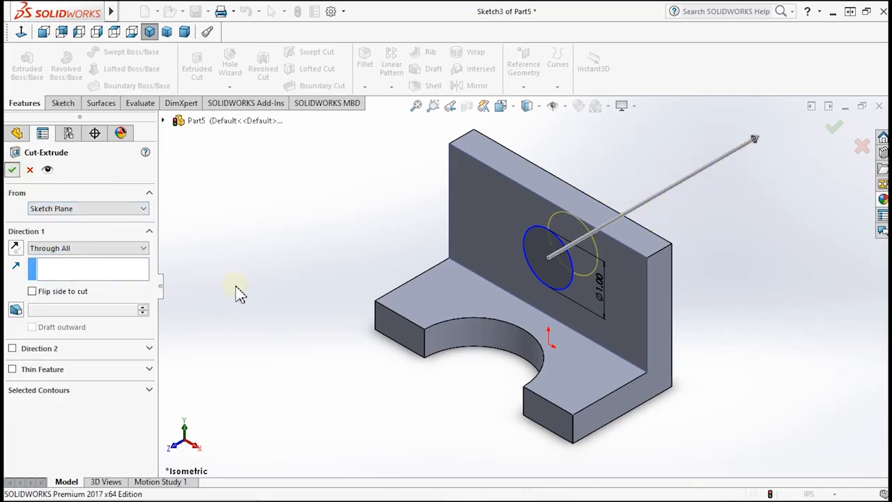
- Fillet the two upper corner edges of the vertical leg with a 0.5 in radius
middle_click_drag(316, 373, 334, 319)
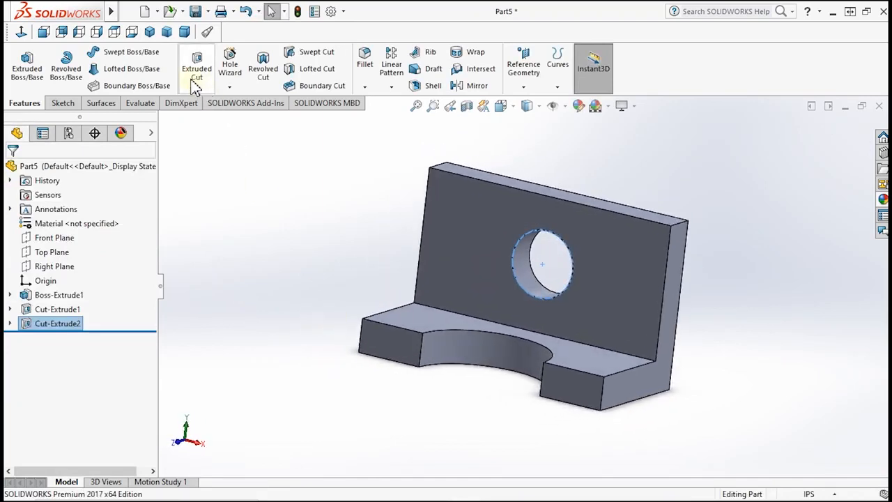
left_click(150, 33)
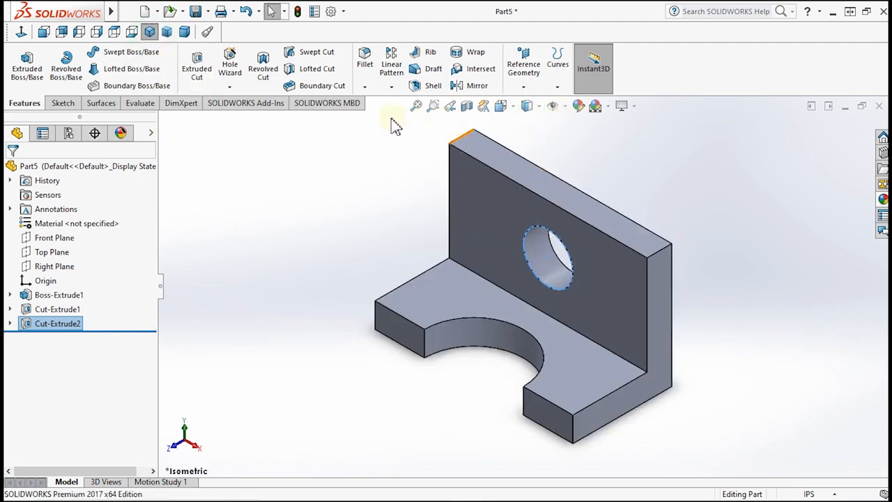
left_click(364, 61)
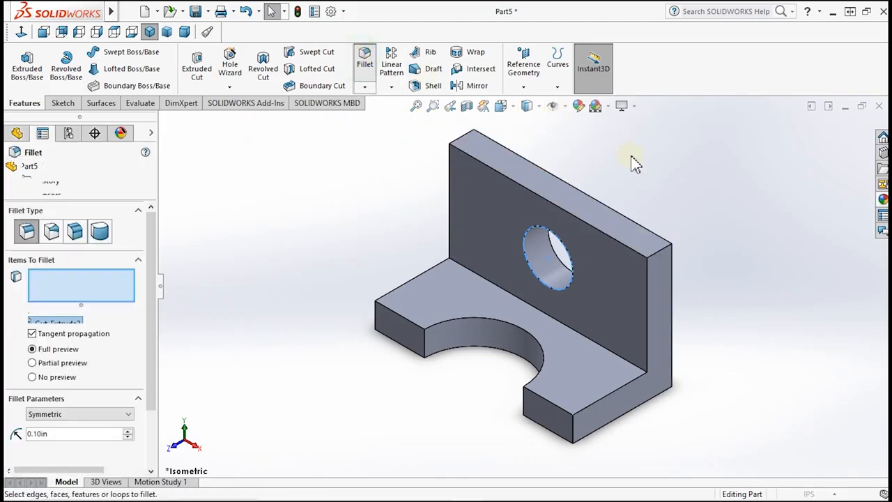
left_click(656, 255)
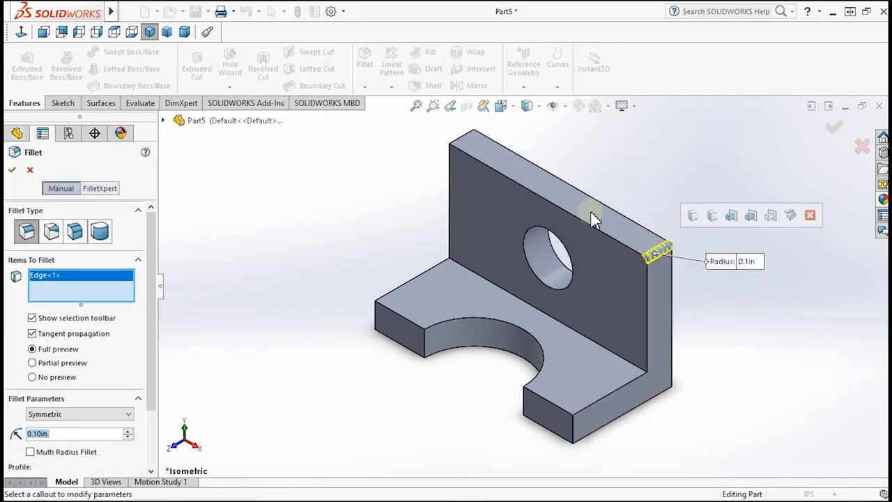
left_click(465, 135)
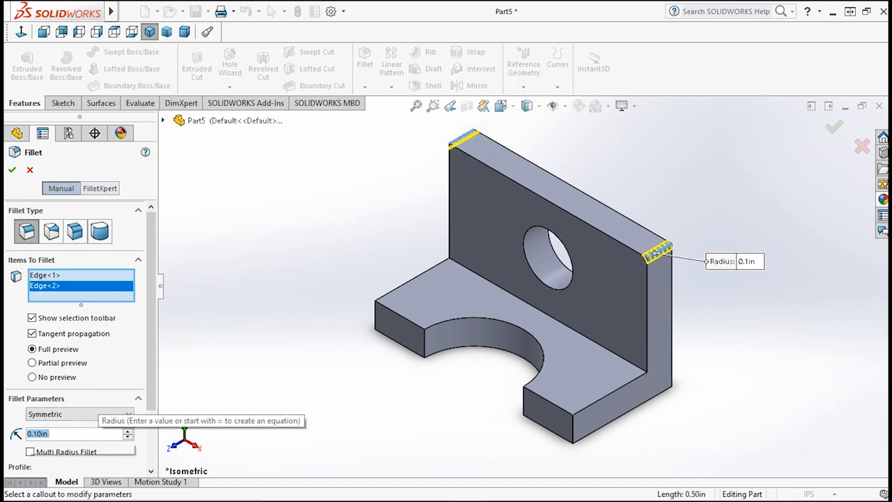
type("0,5")
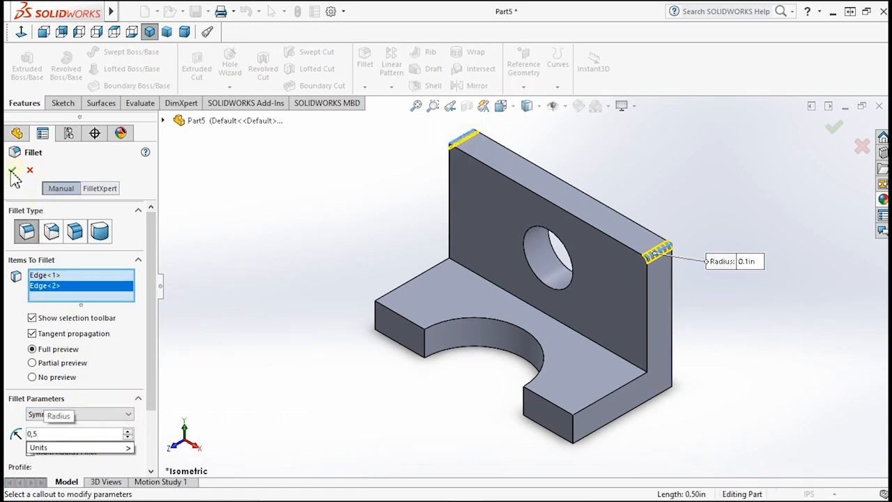
key("Return")
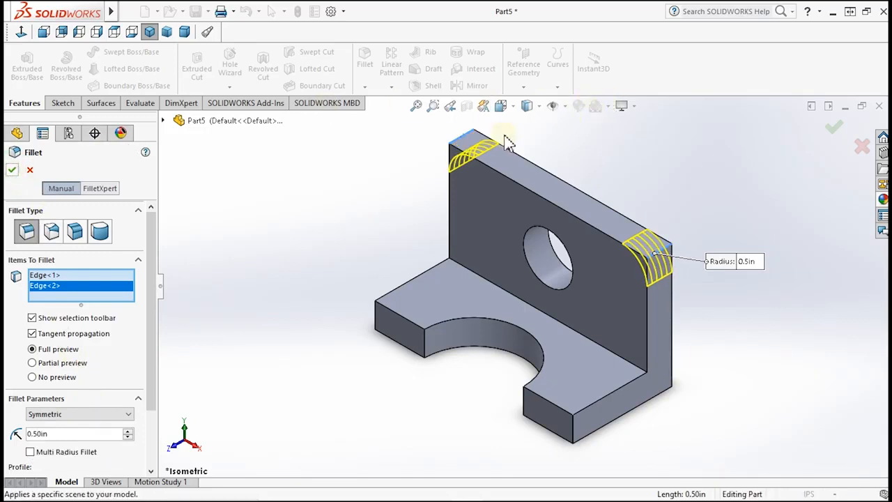
left_click(836, 132)
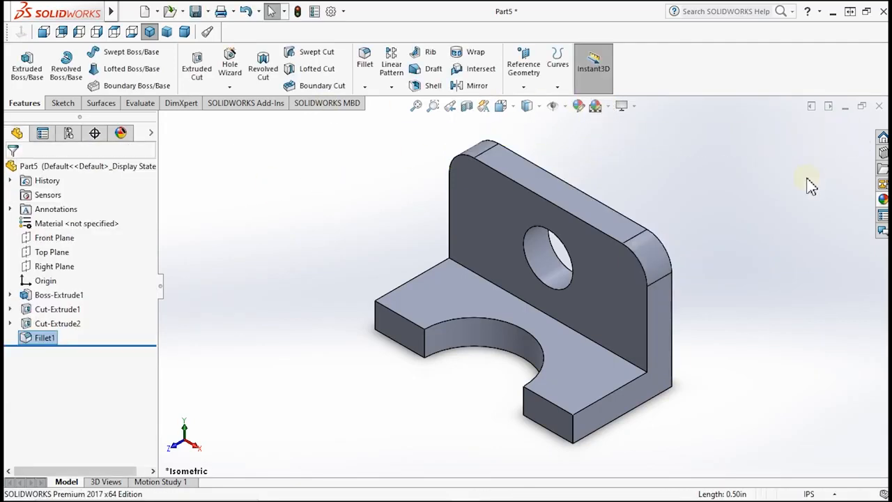
left_click(166, 32)
middle_click_drag(788, 321, 769, 323)
scroll(769, 322, "down", 2)
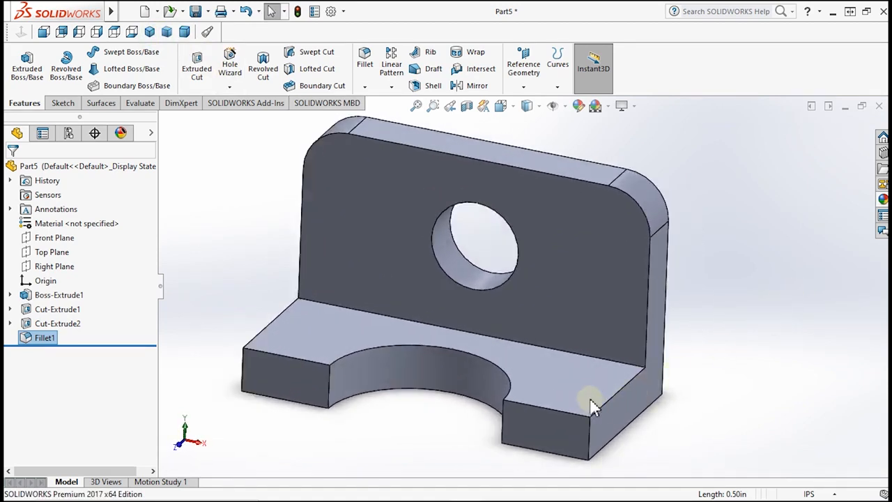
scroll(591, 408, "up", 2)
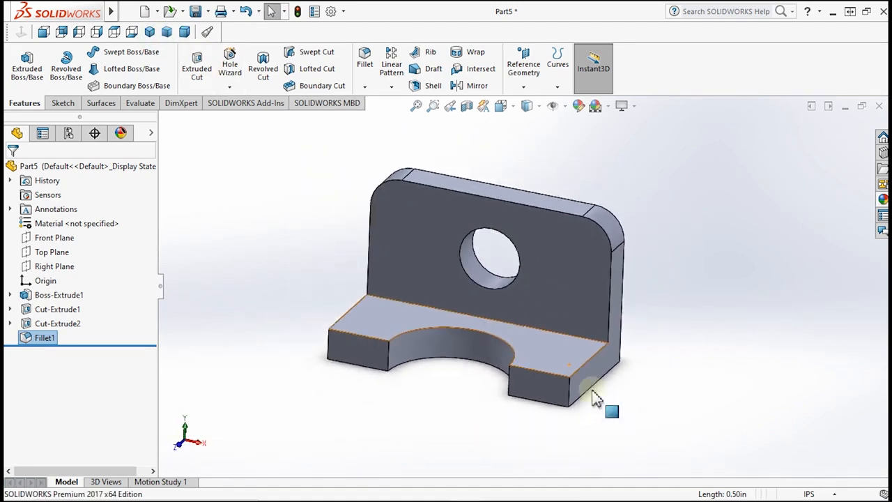
left_click(150, 32)
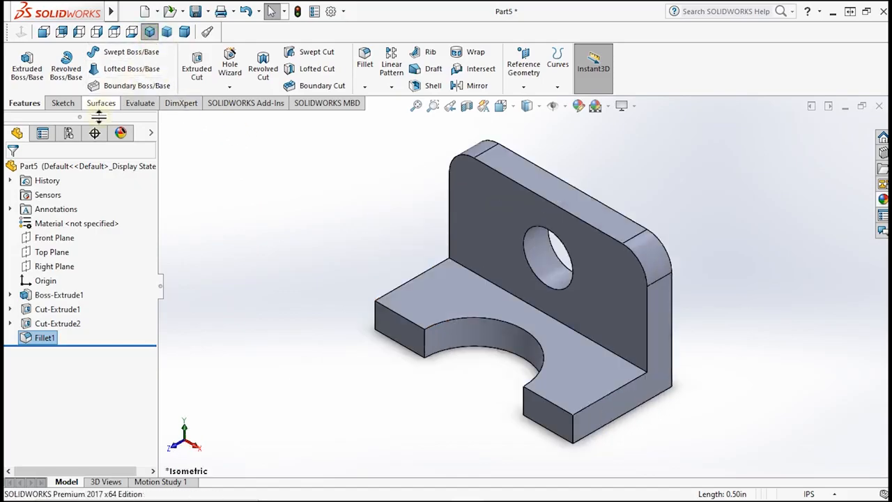